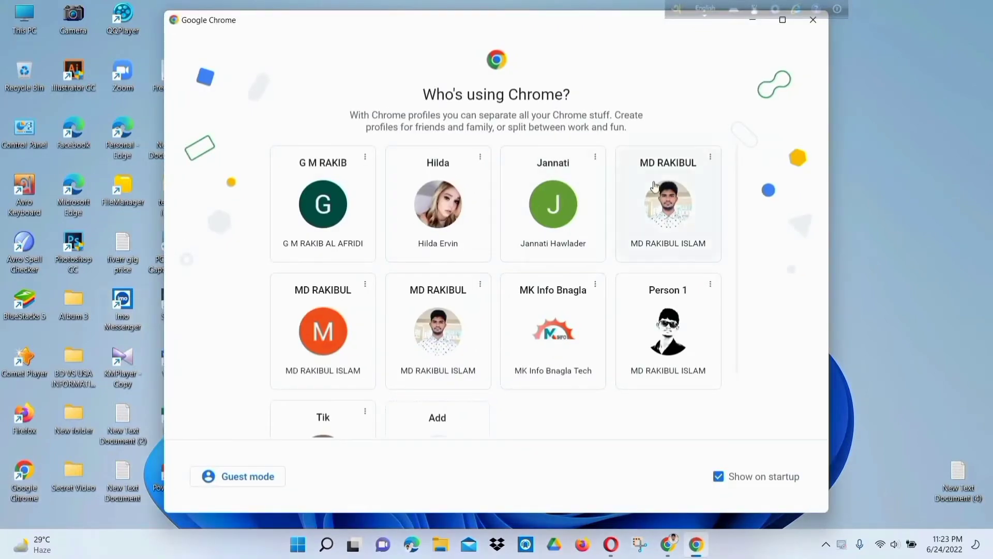
- Launch Chrome with the chosen profile and reach canva.com through a Google search for canva
click(656, 186)
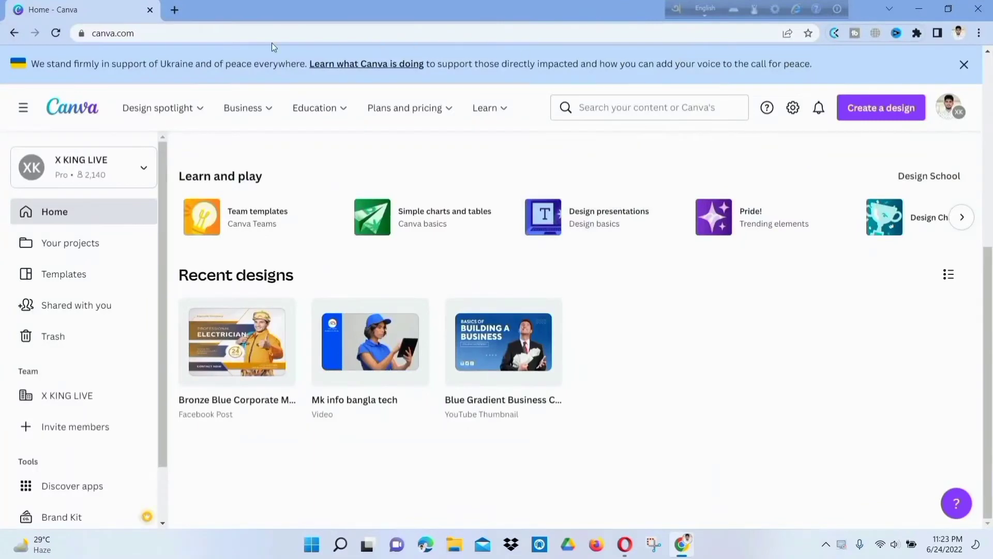
click(175, 12)
click(155, 32)
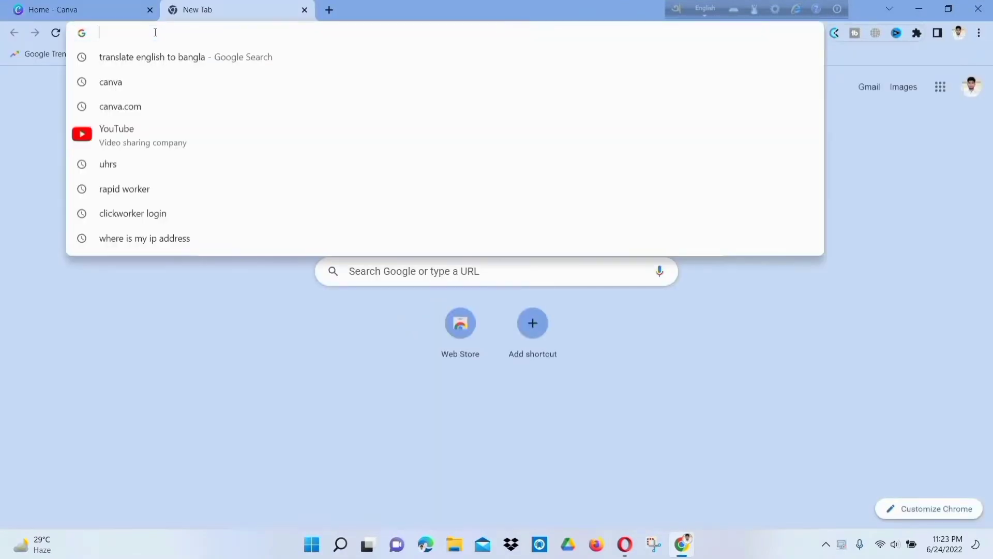
click(205, 82)
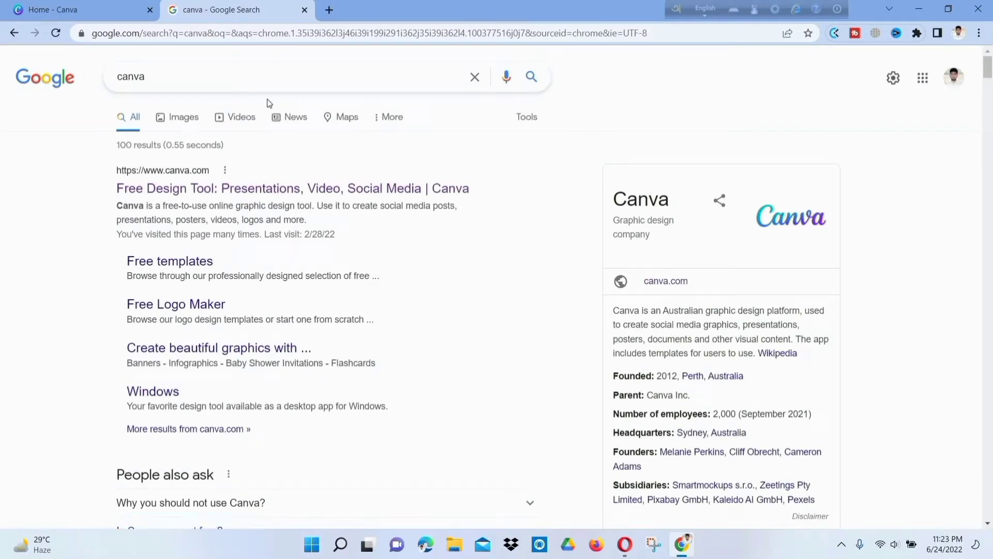
click(655, 282)
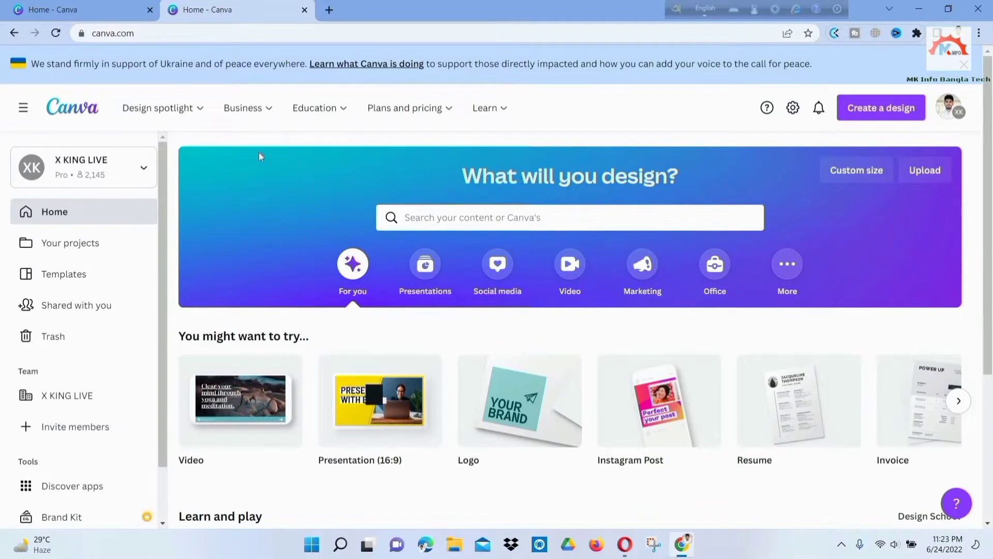
- Search Canva's templates for 'facebook post'
click(491, 218)
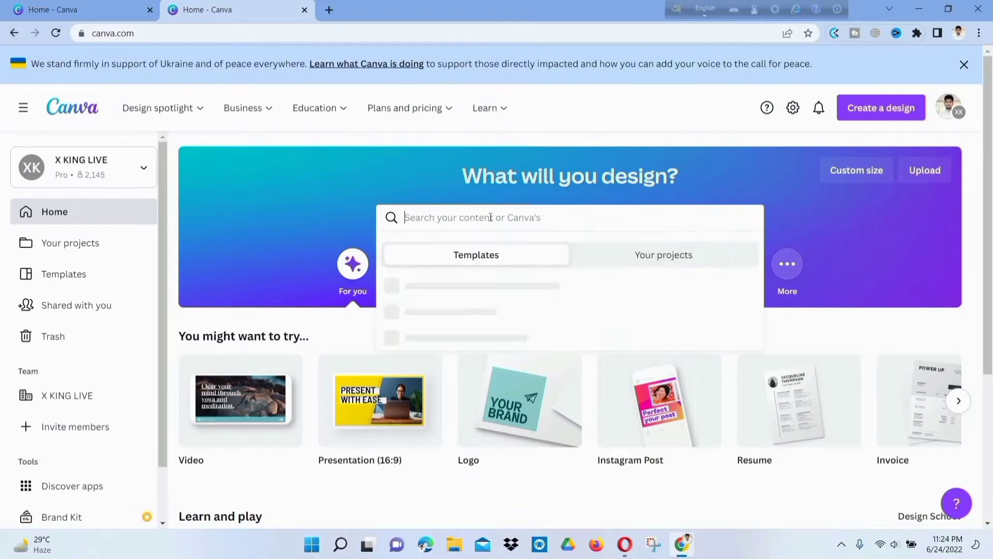
text(face)
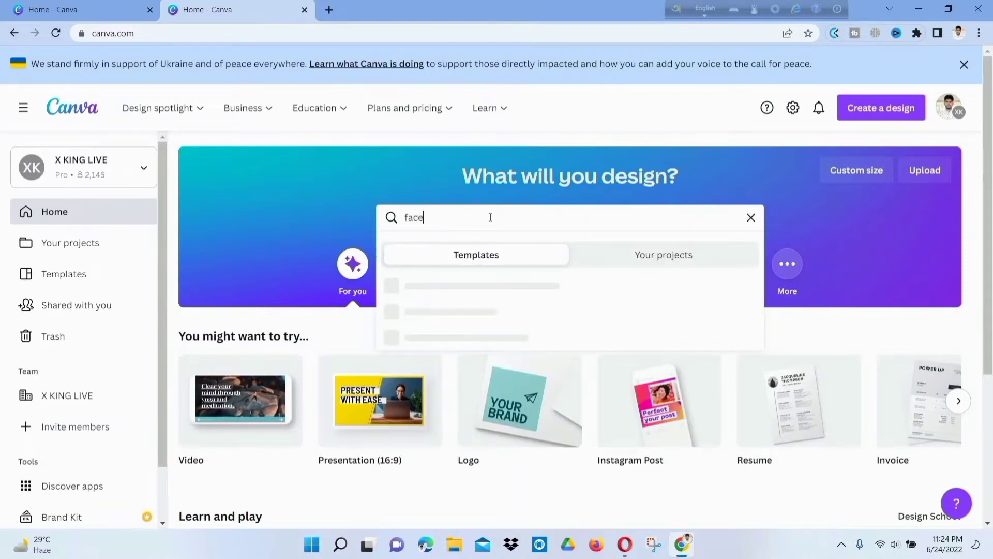
text(book p)
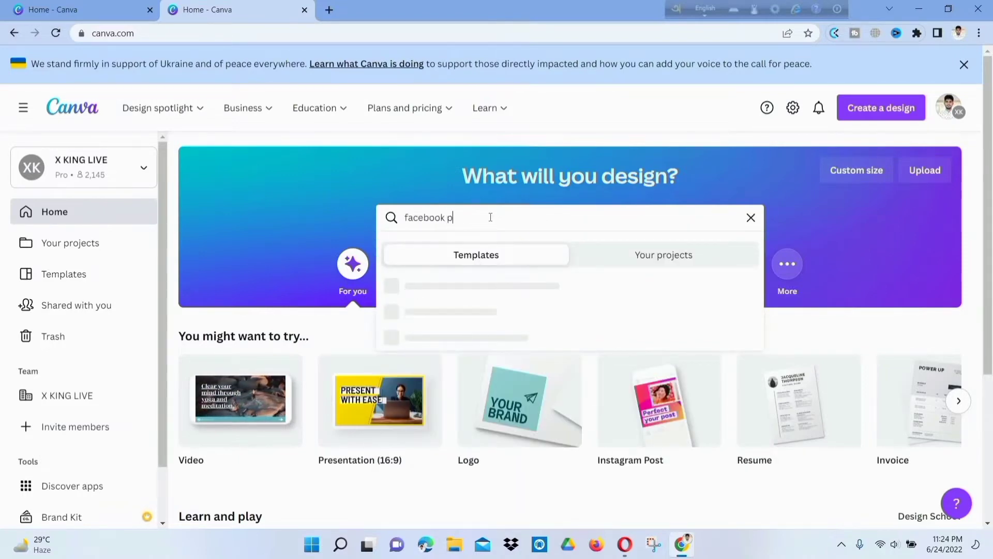
text(ost)
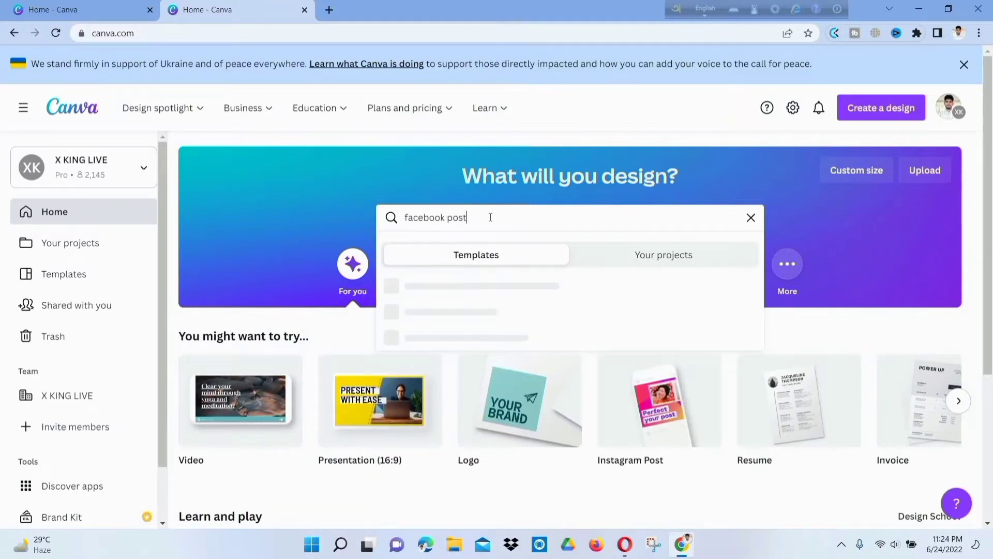
key(Return)
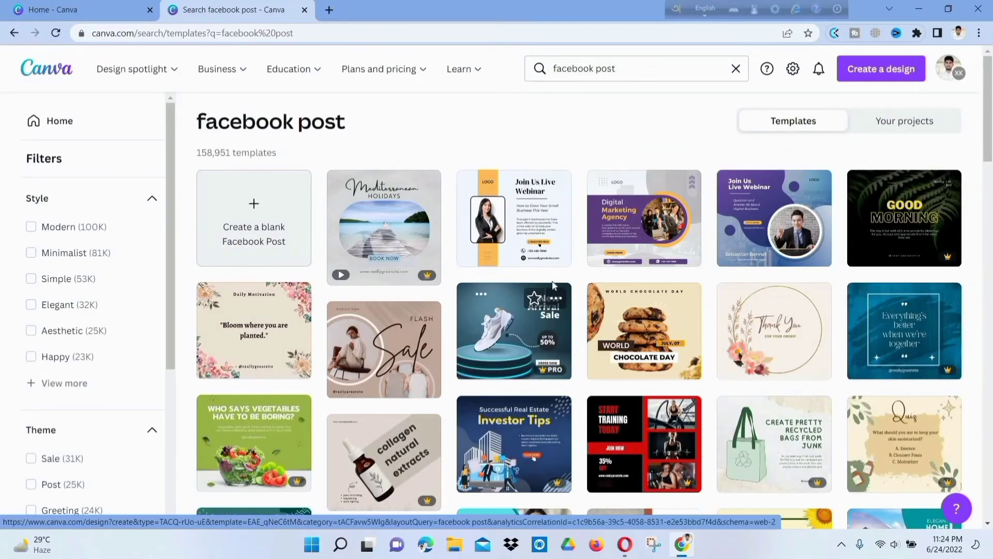
scroll(548, 284, down, 1)
scroll(548, 284, down, 3)
scroll(469, 252, up, 2)
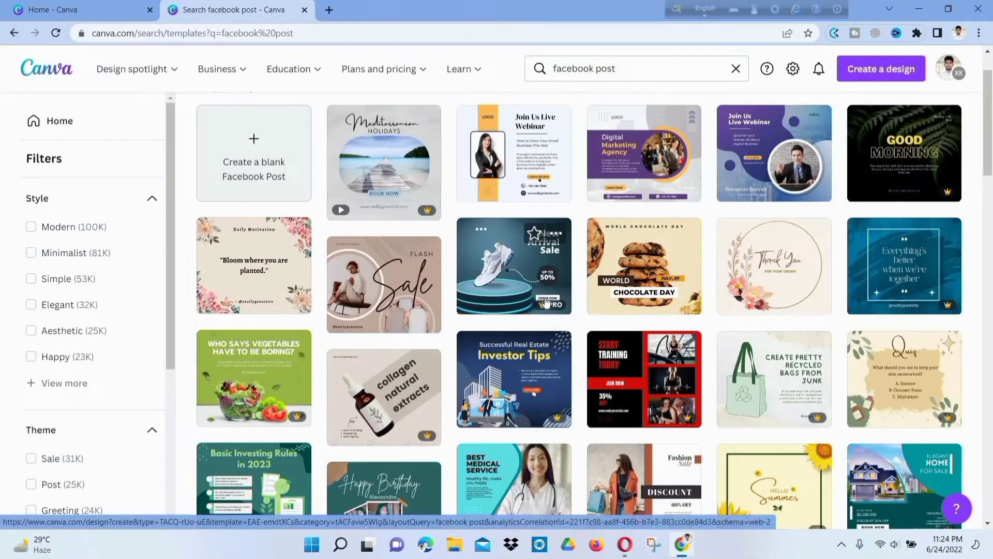
scroll(547, 303, down, 3)
scroll(528, 258, down, 5)
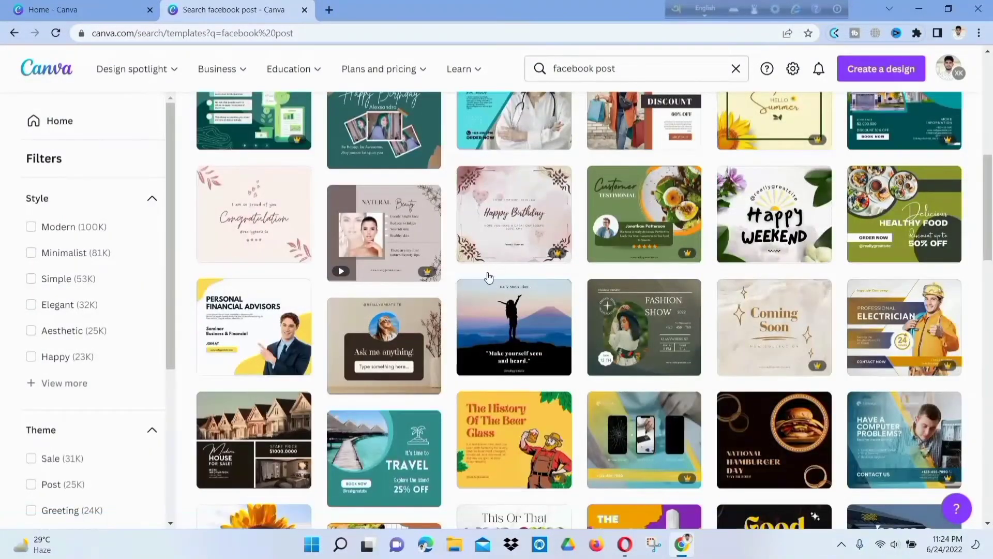
scroll(487, 272, down, 4)
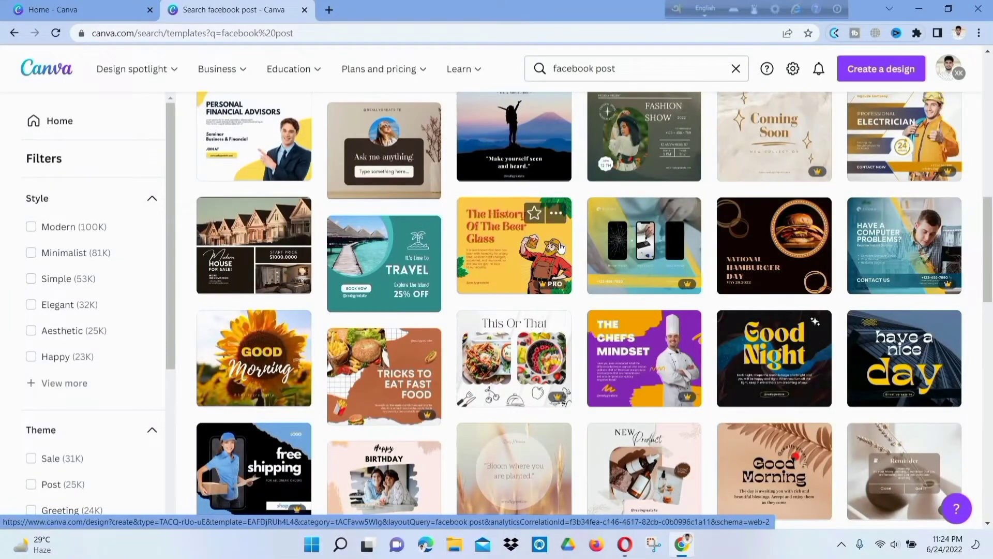
scroll(710, 286, down, 5)
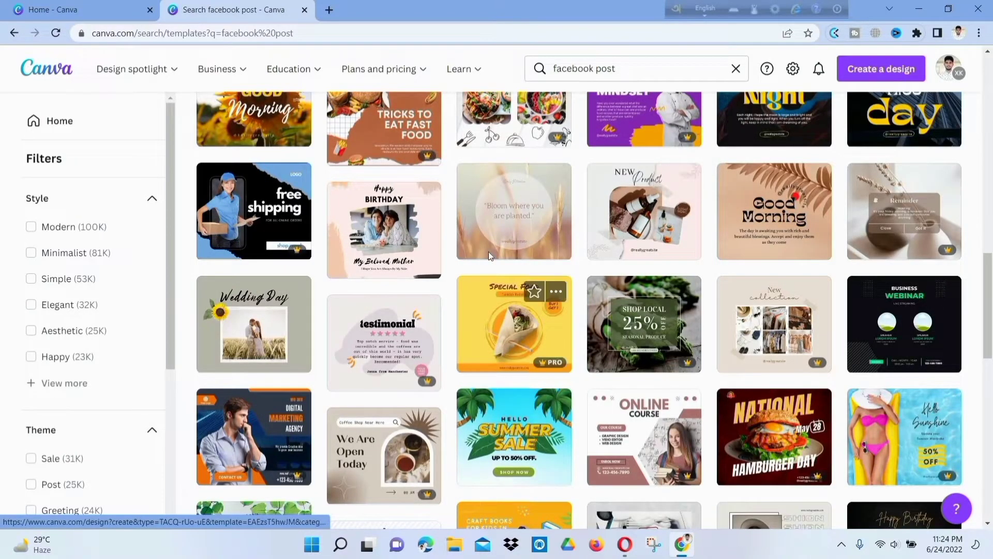
scroll(580, 257, down, 3)
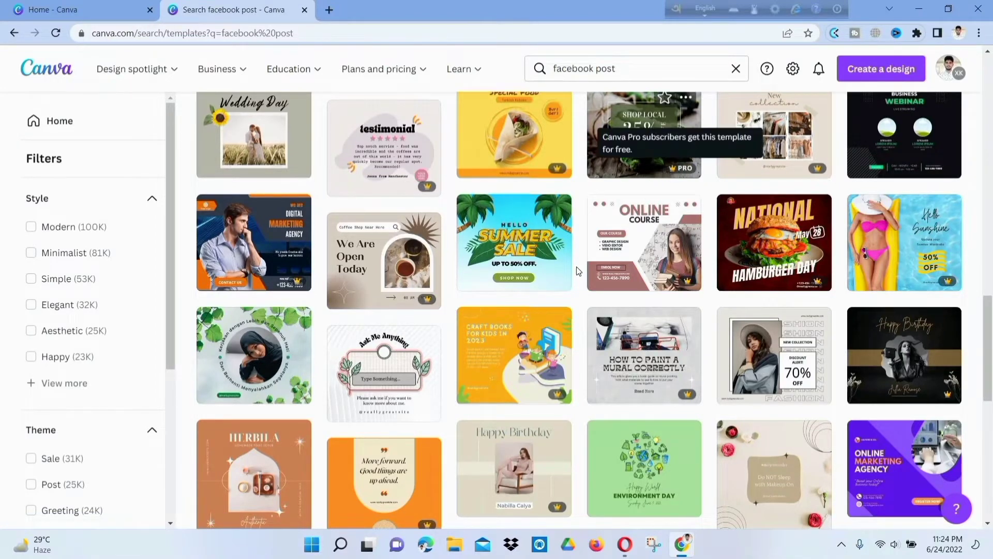
scroll(689, 247, down, 4)
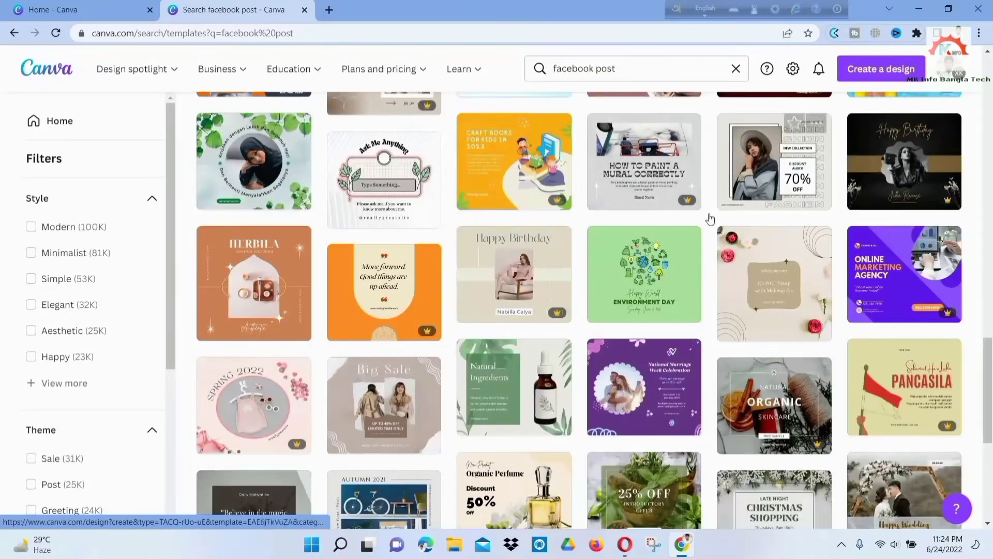
scroll(590, 276, down, 3)
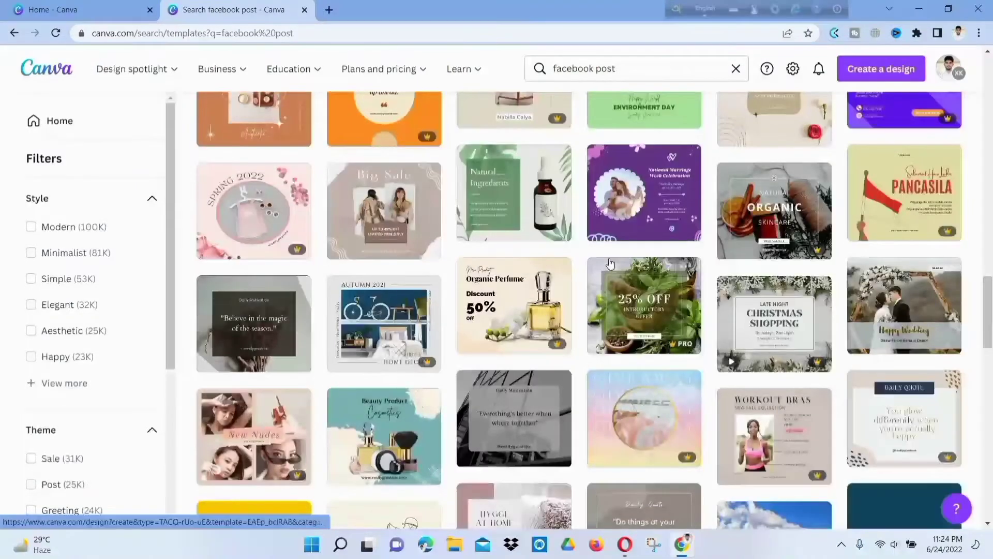
scroll(632, 264, down, 4)
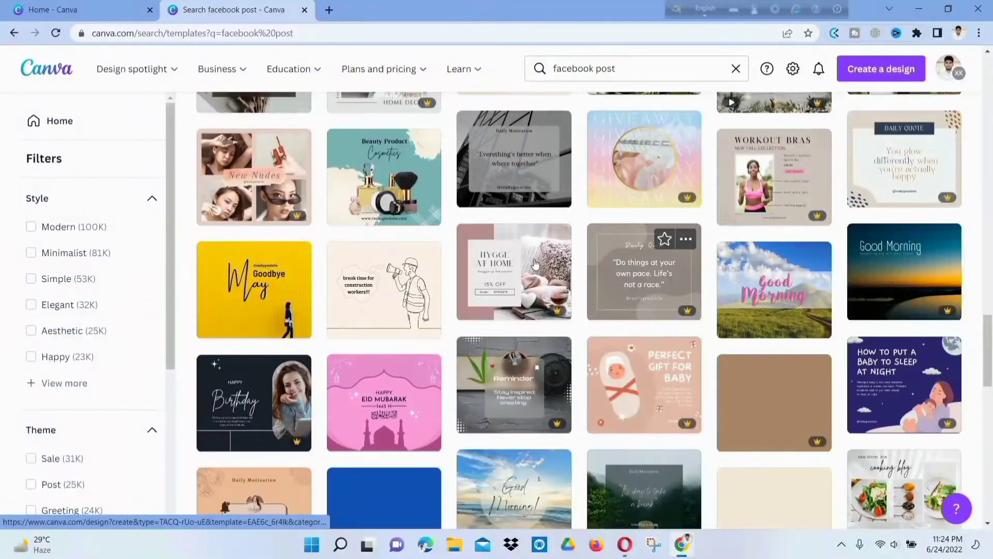
scroll(573, 275, down, 4)
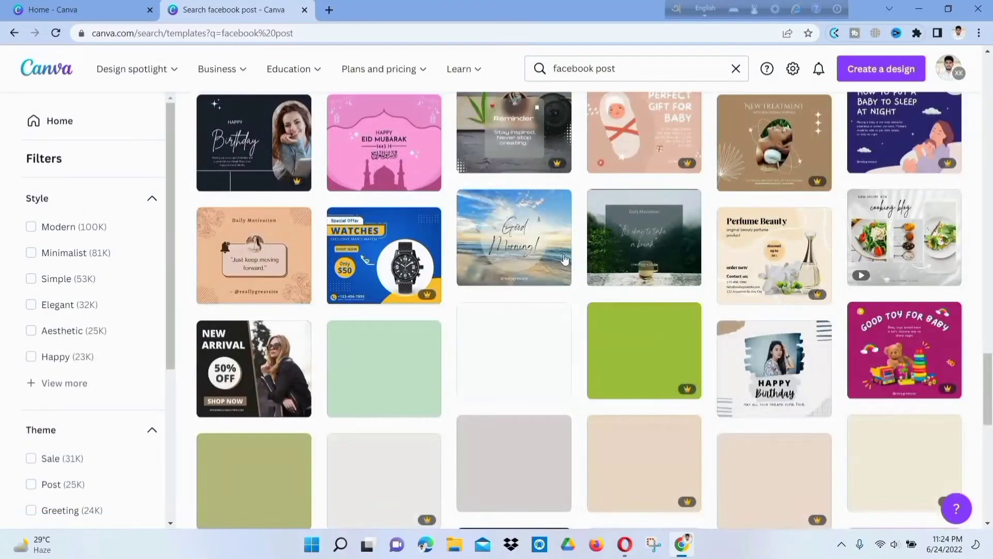
scroll(562, 254, down, 2)
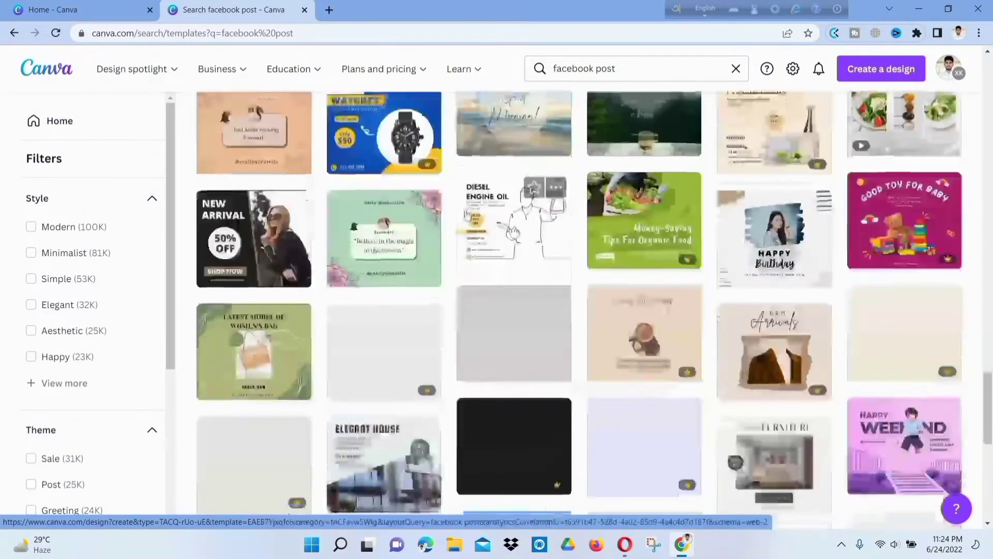
scroll(368, 143, up, 1)
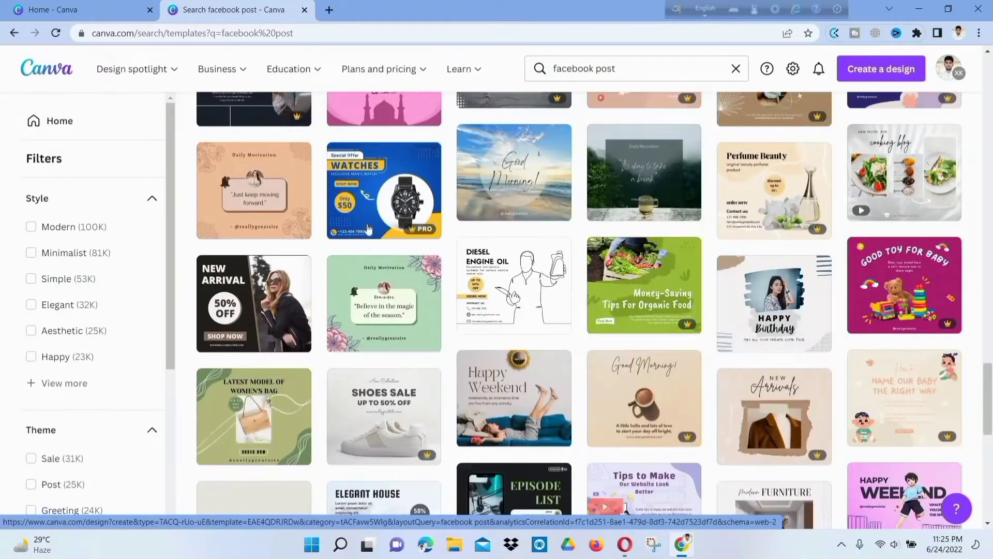
click(365, 180)
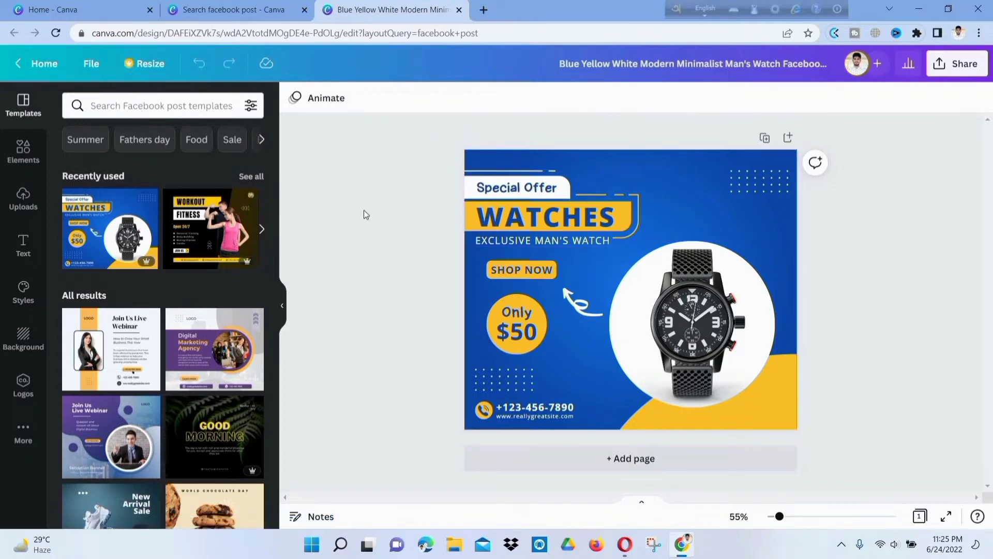
- Drag the watch photo right, then undo it back into its original white circle
click(687, 314)
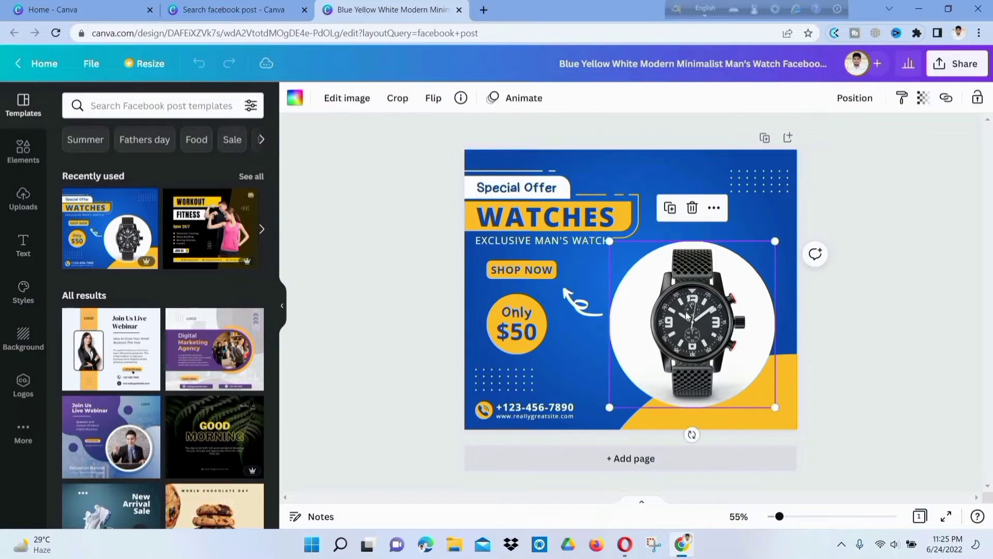
drag(687, 314, 714, 316)
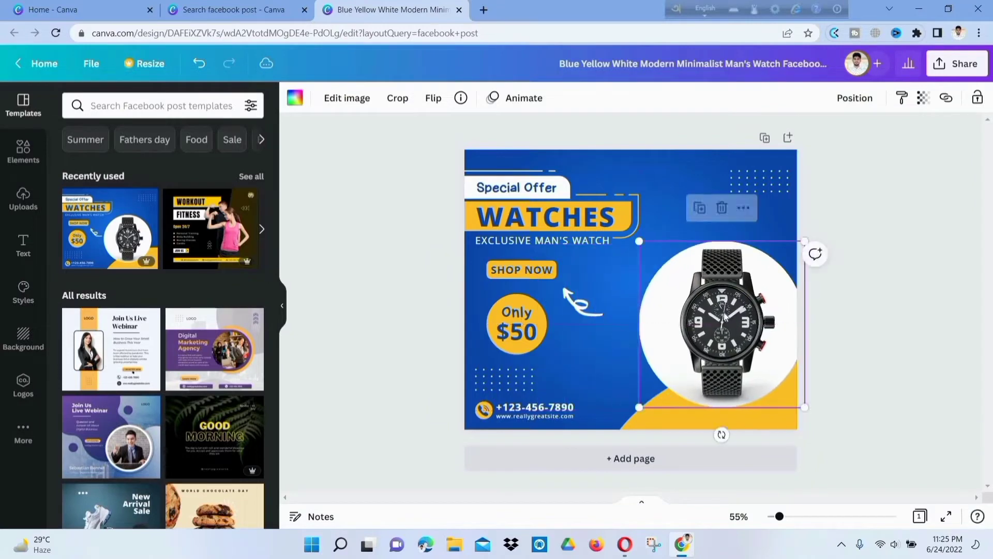
click(199, 63)
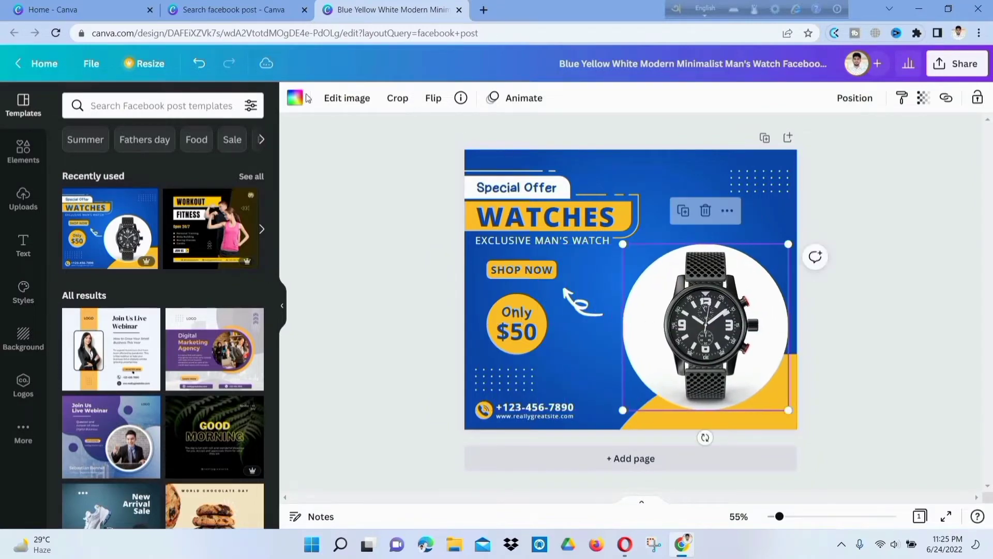
click(200, 65)
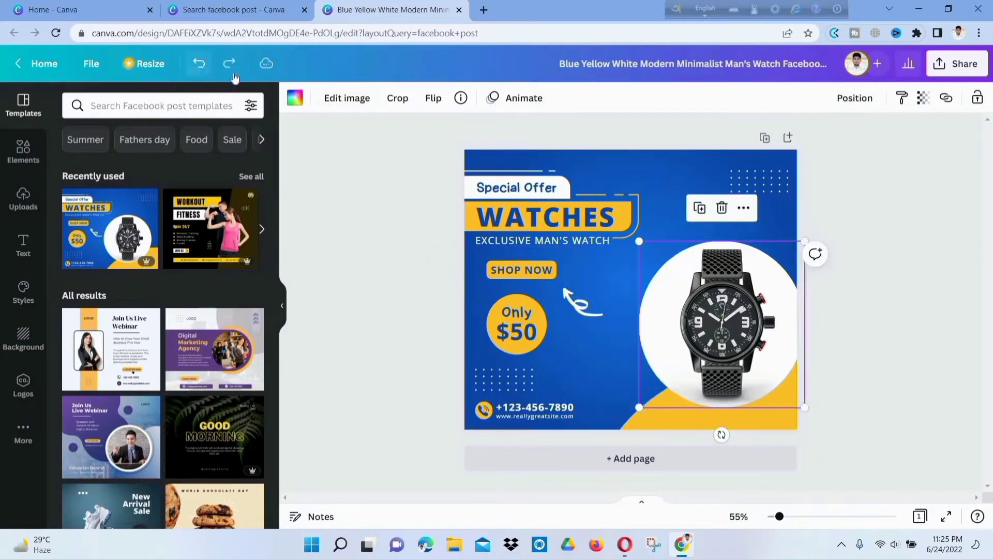
click(197, 62)
click(388, 228)
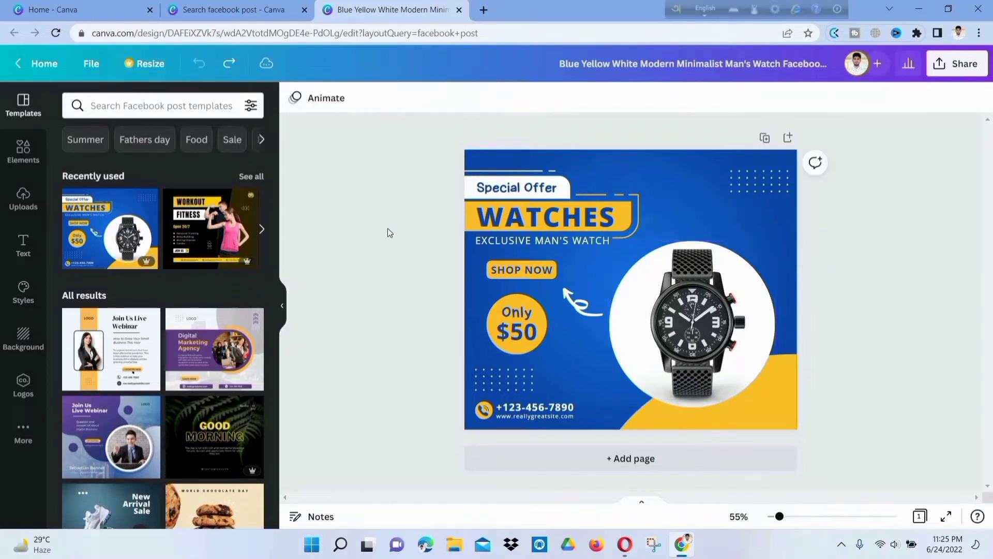
click(515, 327)
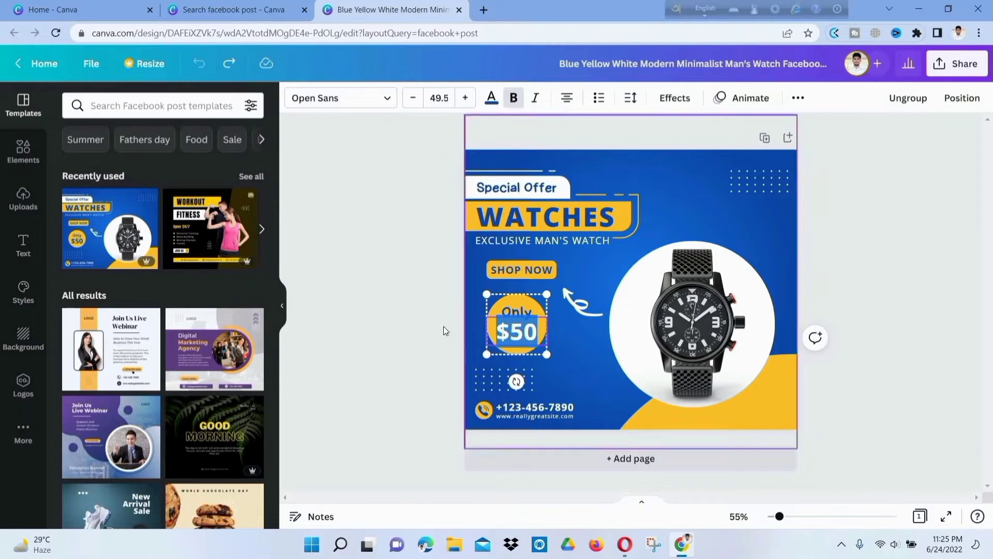
click(445, 331)
click(515, 333)
click(515, 332)
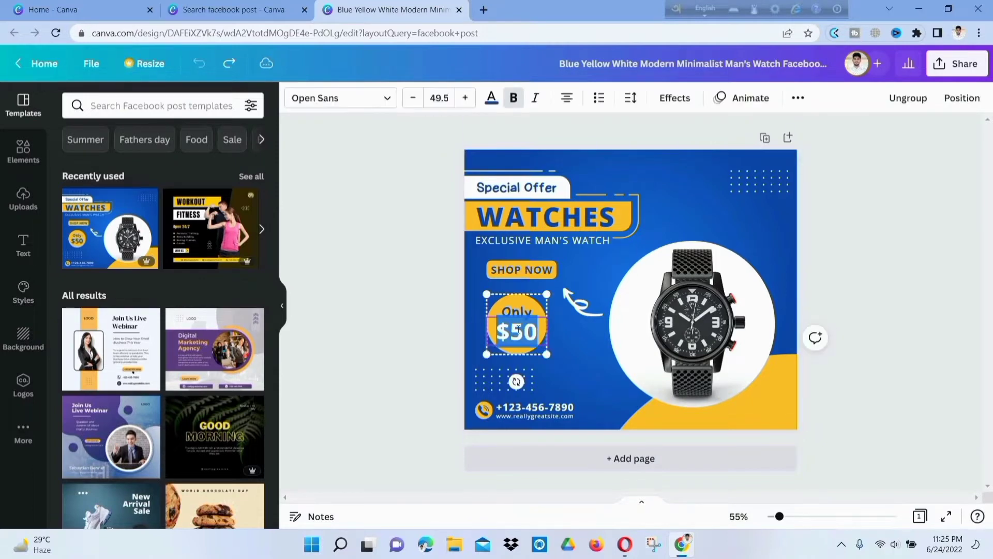
double_click(518, 330)
text(1)
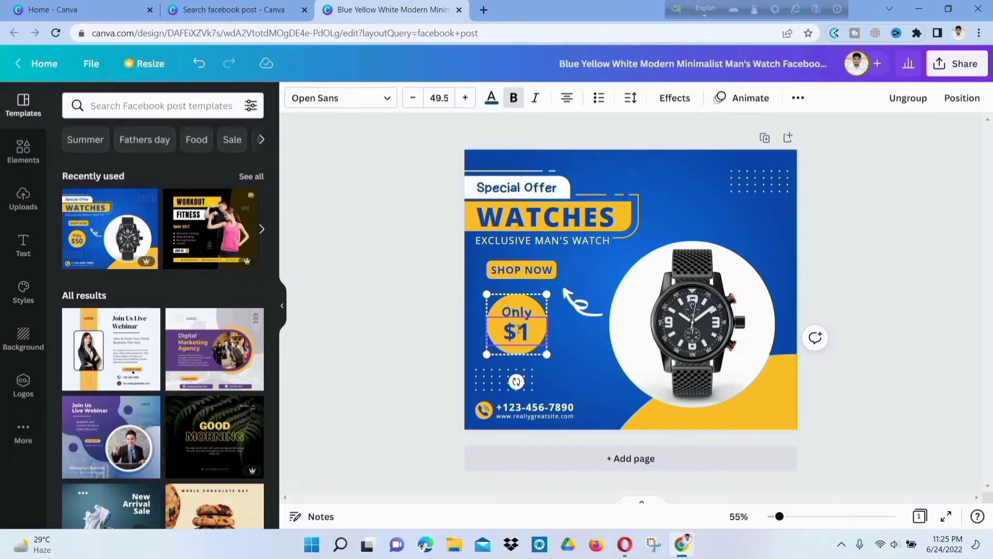
text(00)
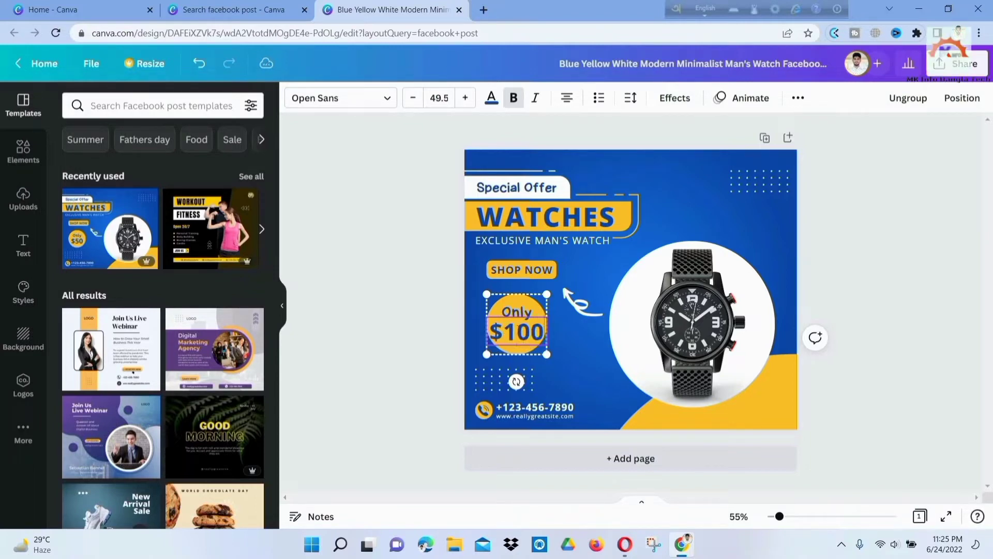
key(BackSpace)
key(BackSpace)
key(BackSpace)
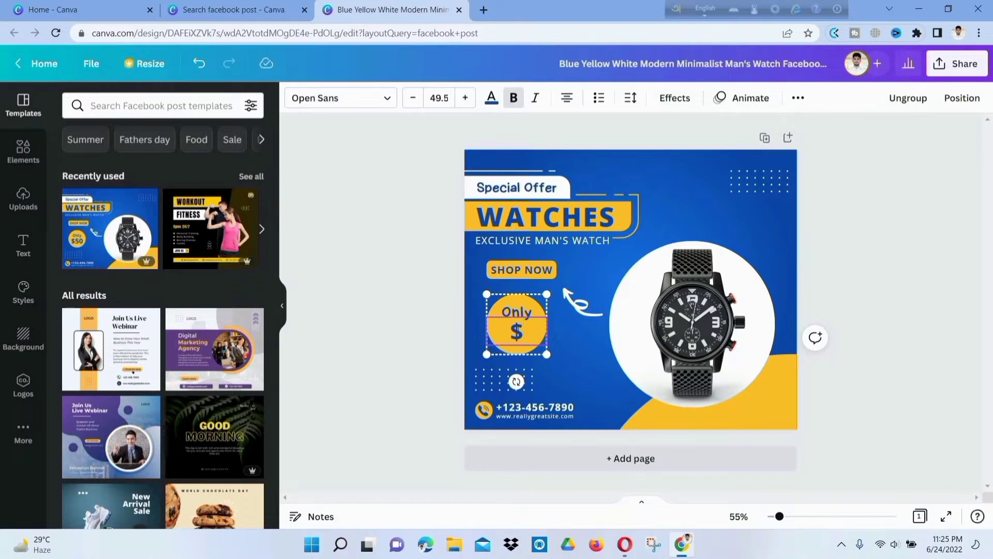
text(60)
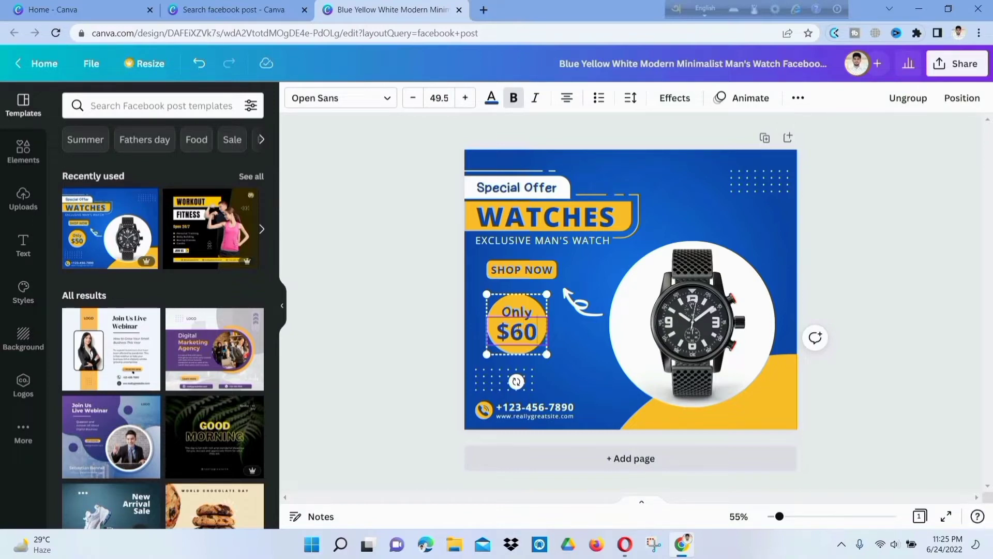
click(494, 273)
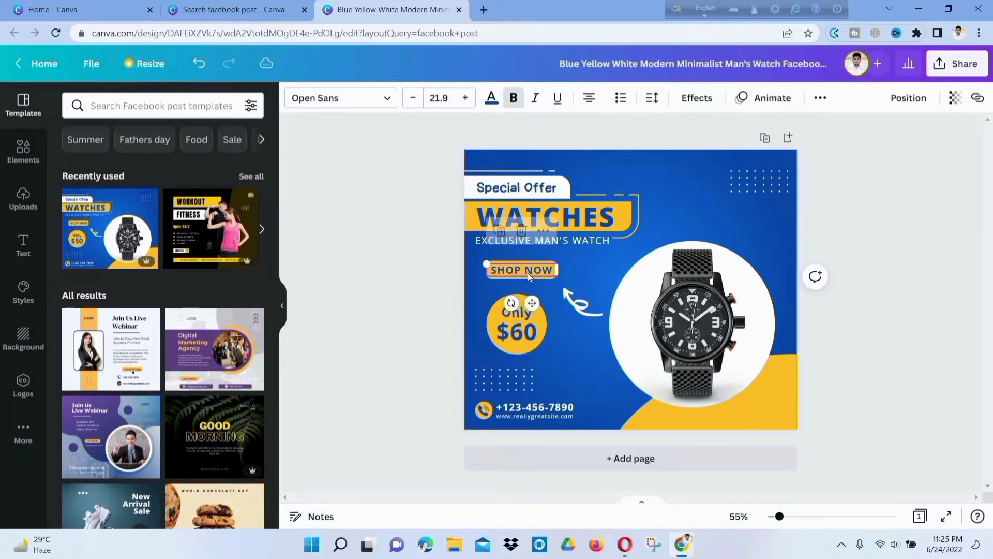
drag(479, 282, 516, 267)
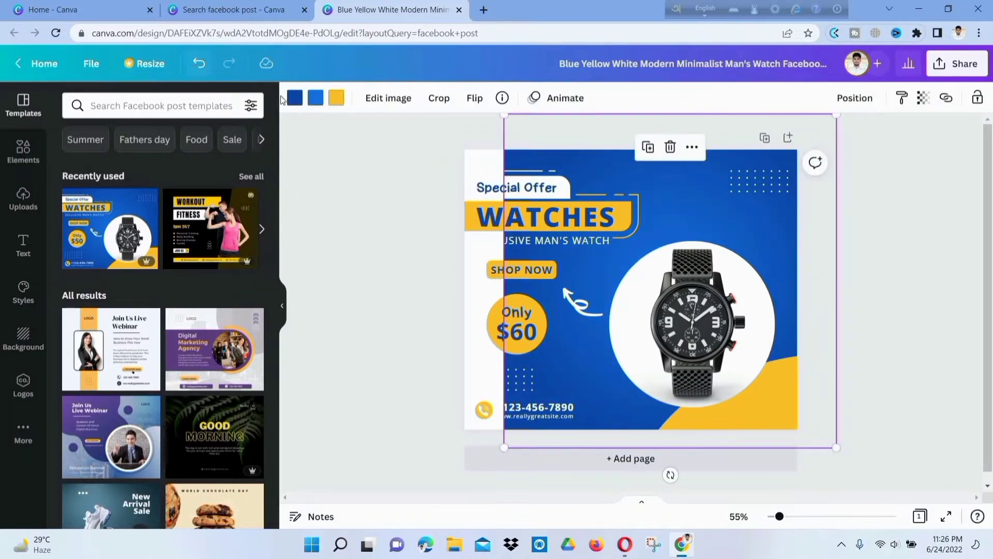
key(ctrl+z)
click(514, 265)
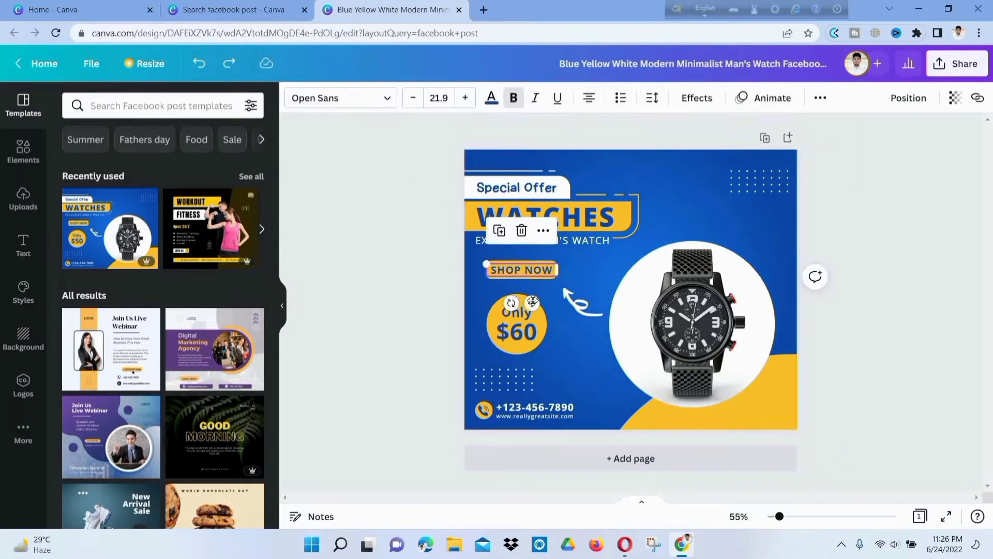
drag(533, 301, 592, 388)
click(503, 316)
drag(503, 317, 505, 289)
drag(579, 355, 519, 334)
click(438, 283)
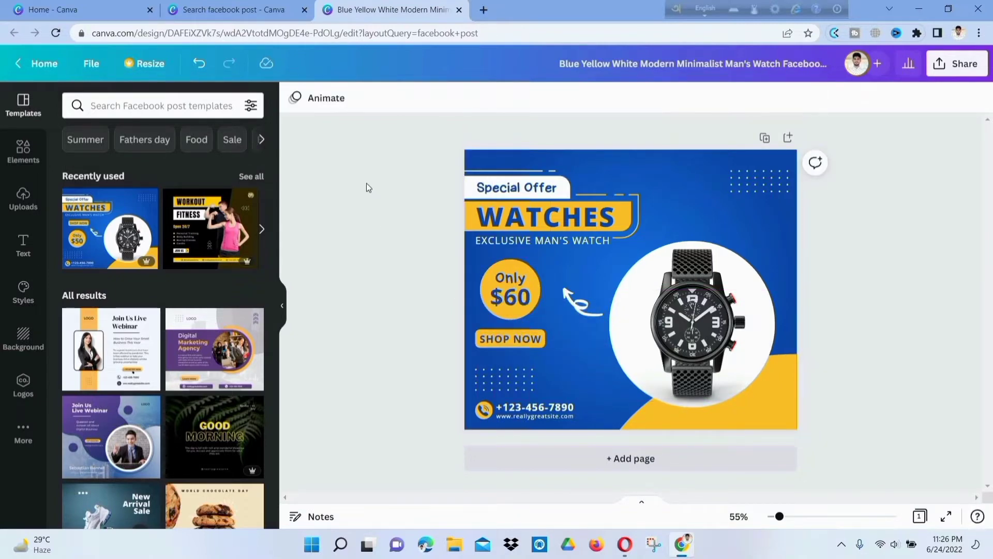
click(201, 66)
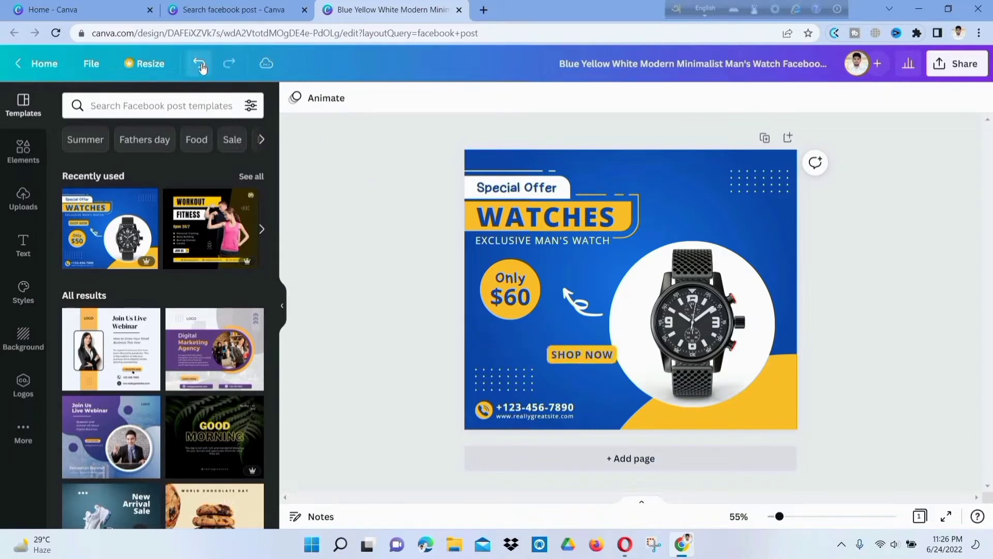
click(201, 66)
click(202, 65)
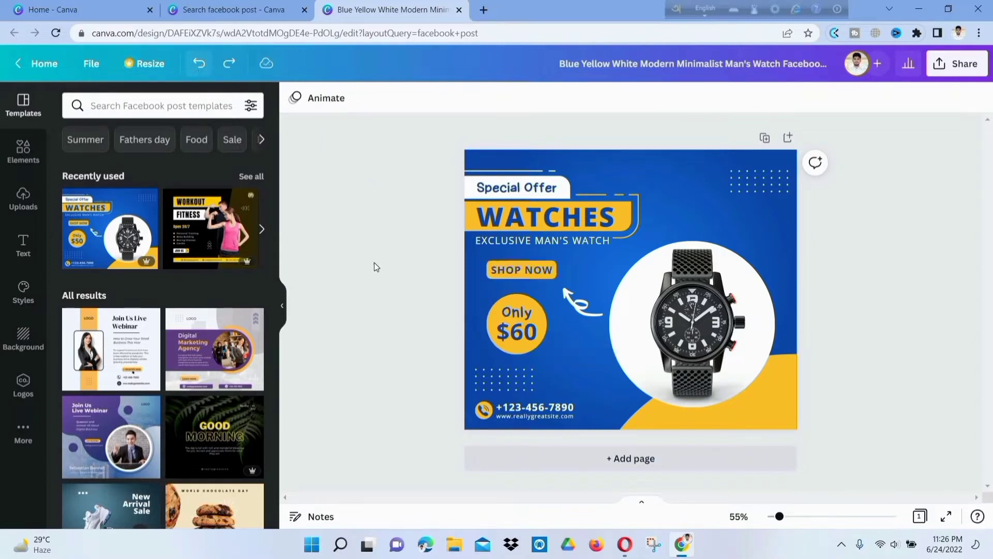
click(527, 220)
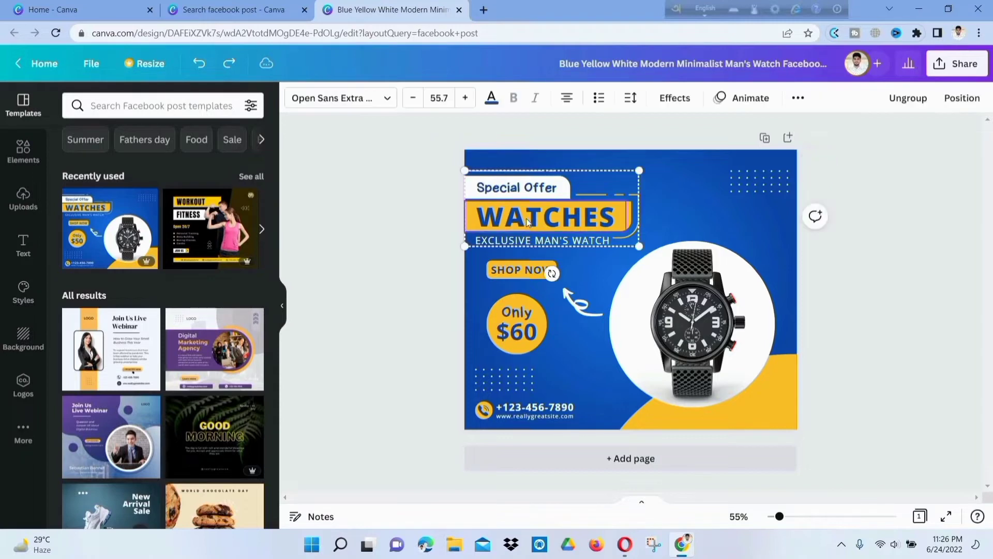
double_click(527, 218)
click(510, 186)
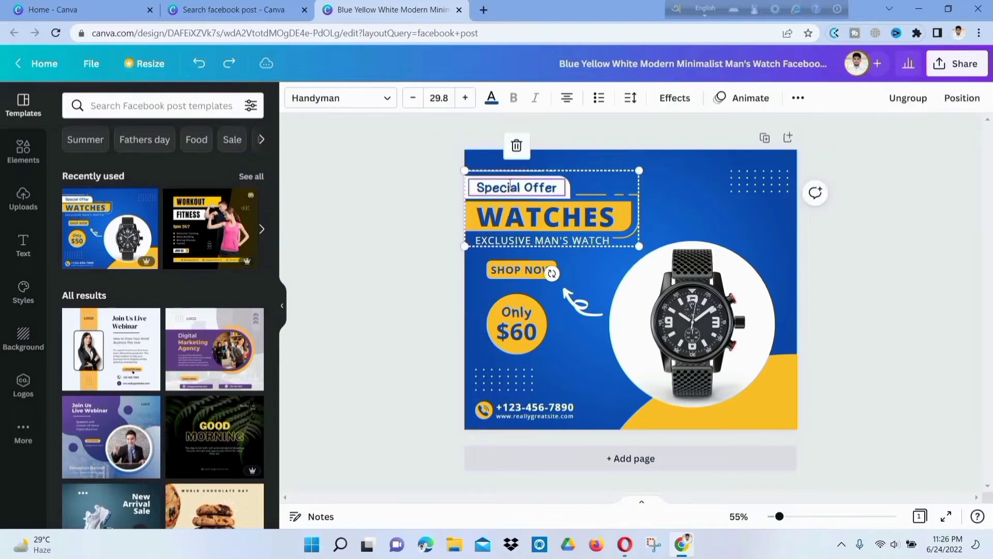
click(510, 187)
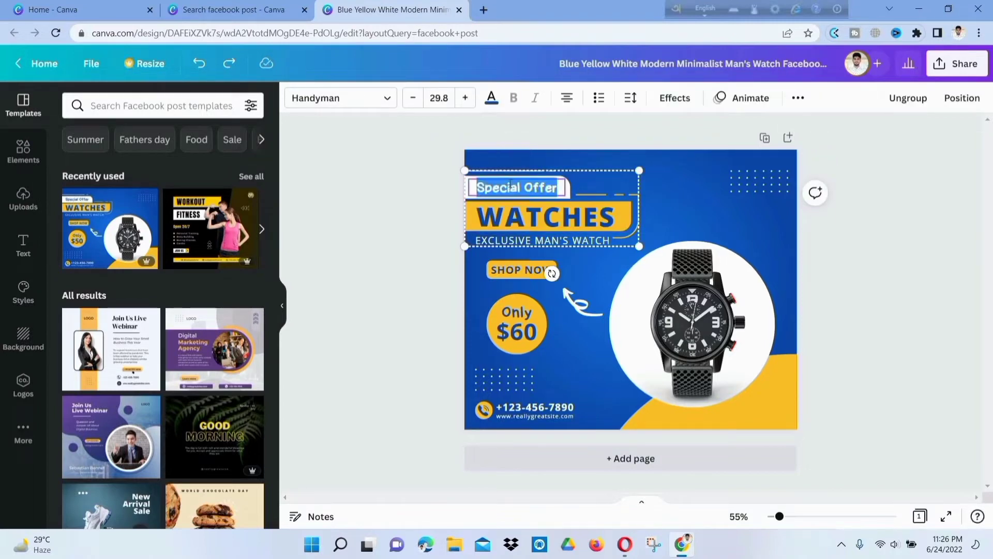
text(j;ljkejkpbkoi0w)
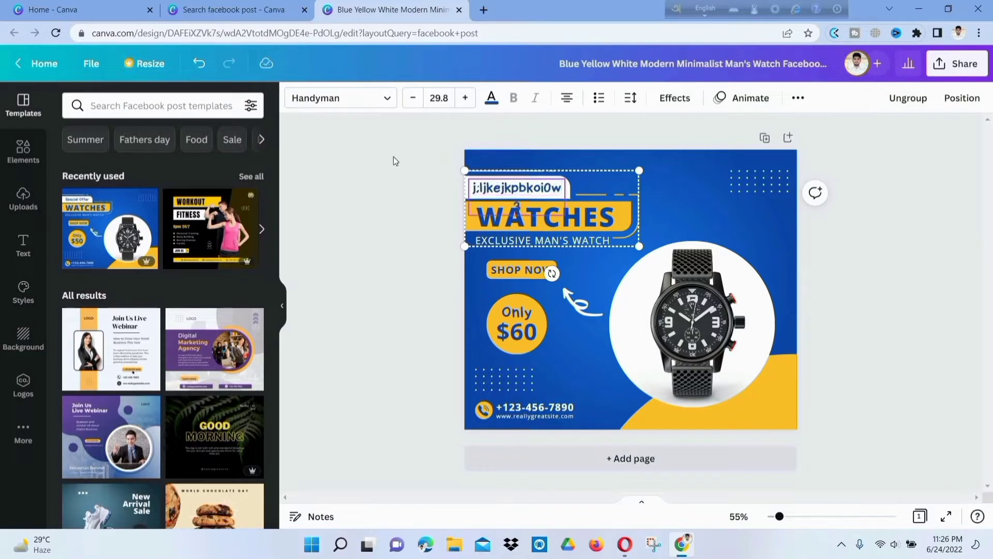
click(200, 66)
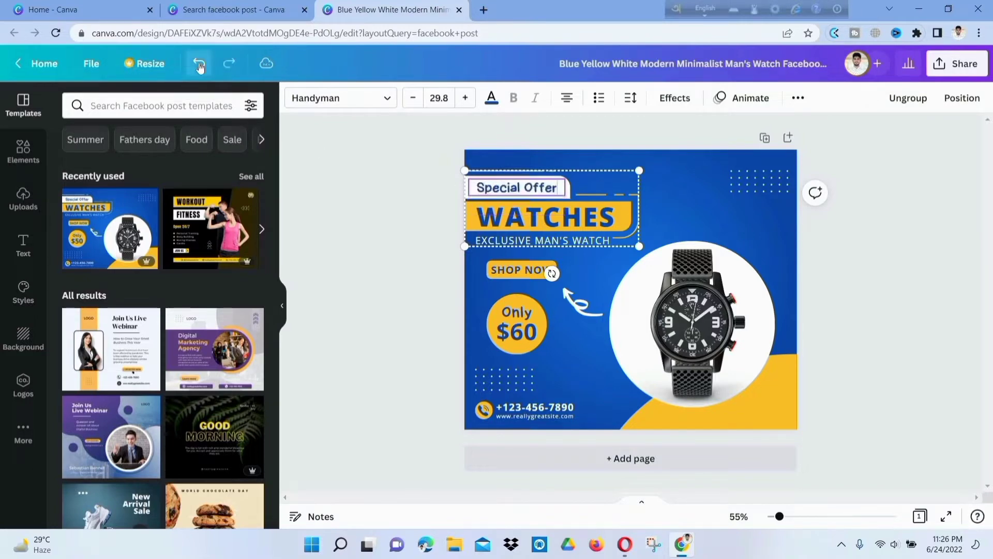
click(523, 211)
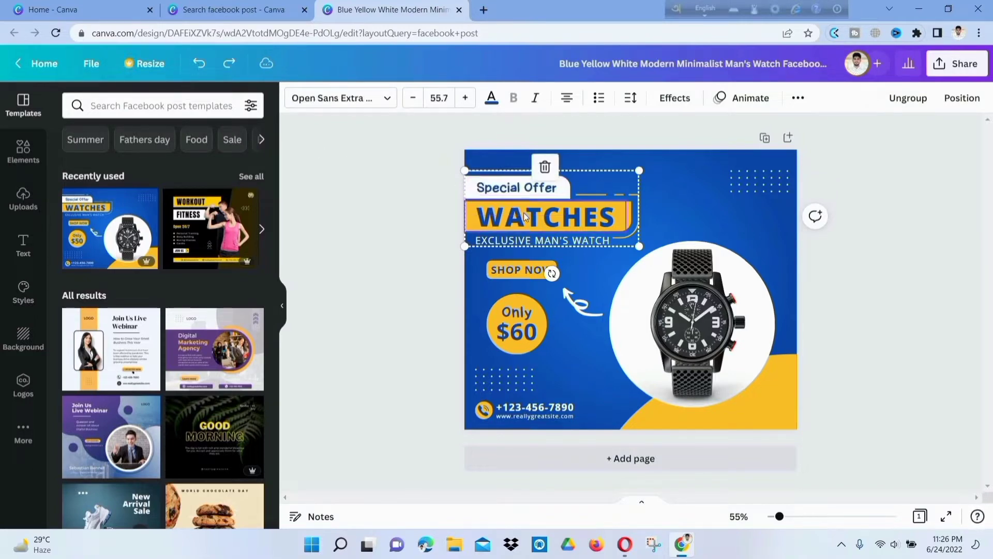
double_click(523, 213)
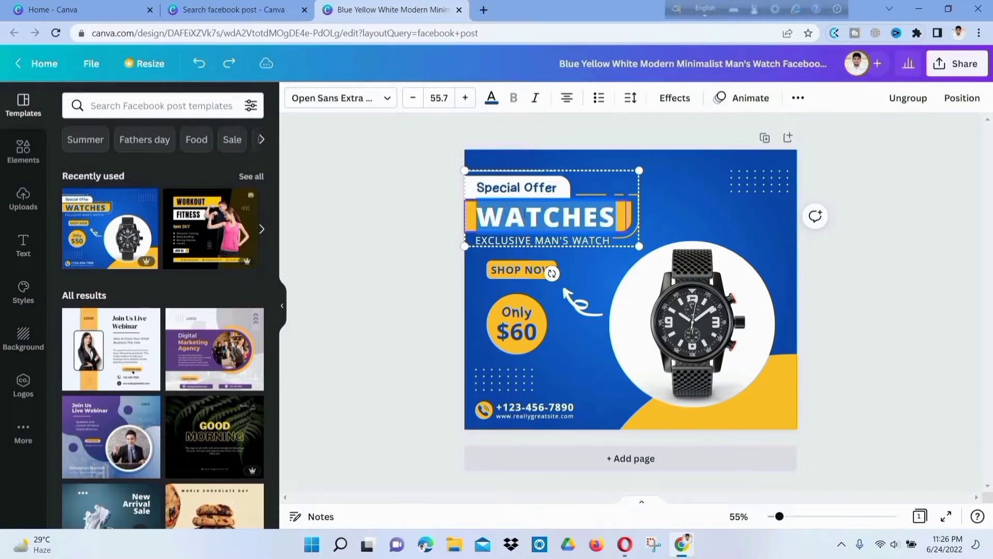
text(ofile4-gyu;po)
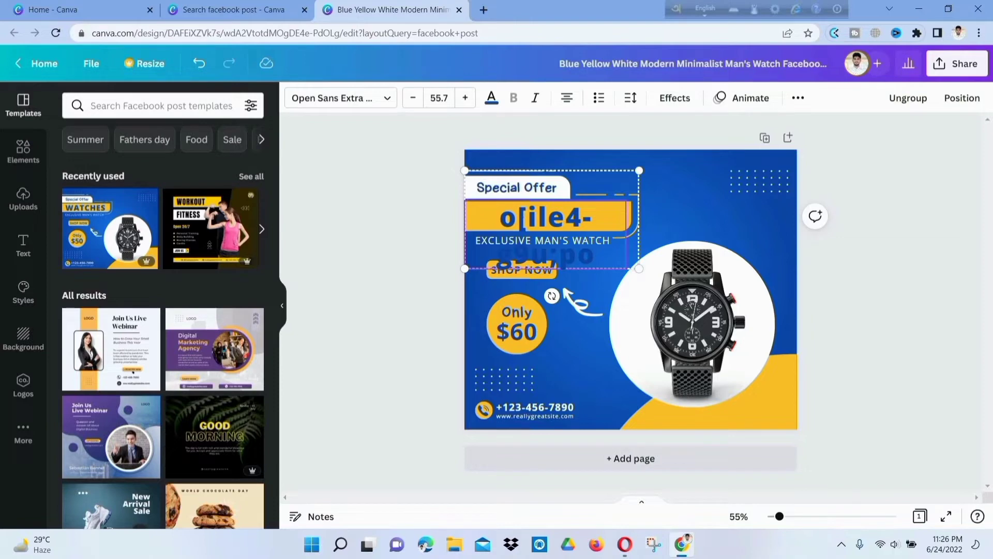
click(196, 64)
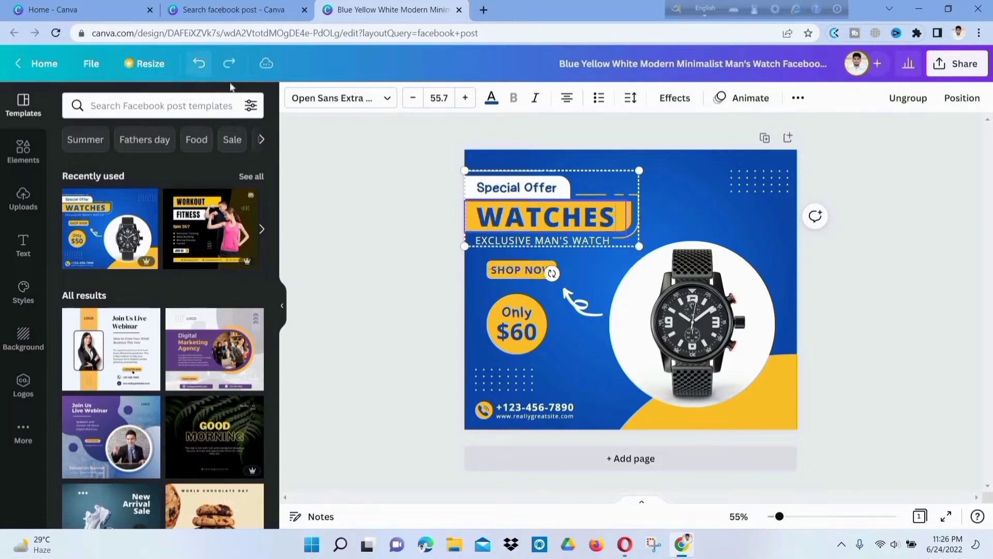
click(426, 262)
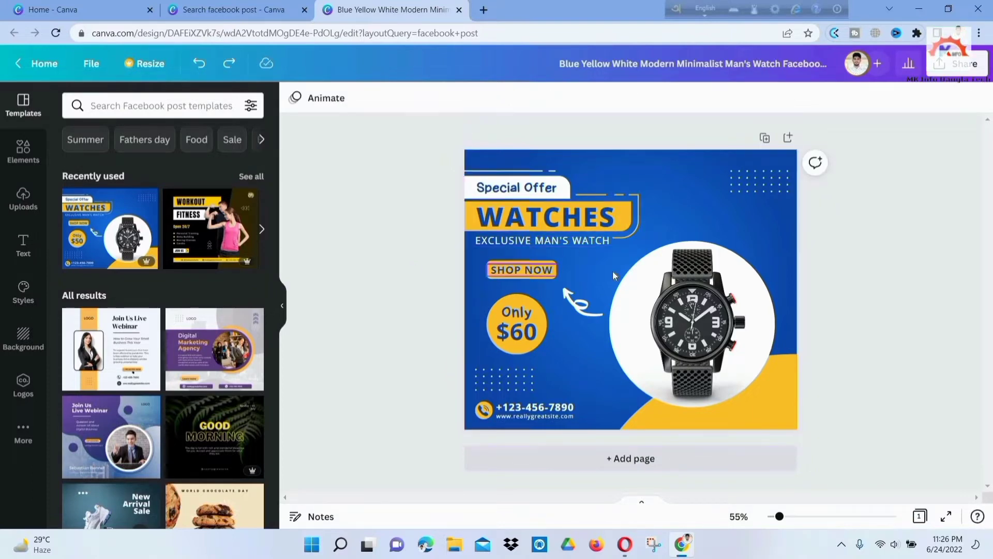
- Move the dotted pattern from the bottom-left corner up beside the watch circle
click(497, 380)
drag(496, 380, 687, 227)
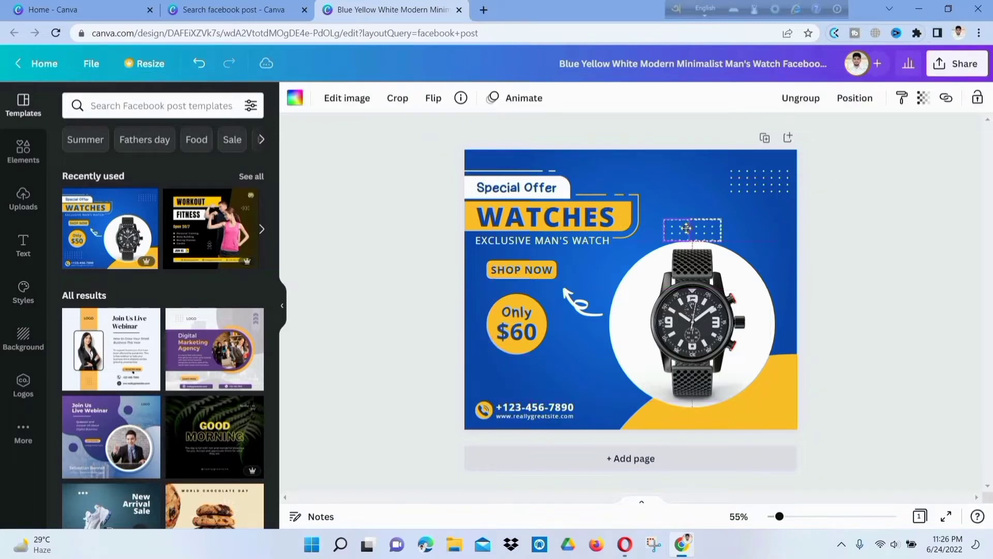
drag(666, 332, 585, 366)
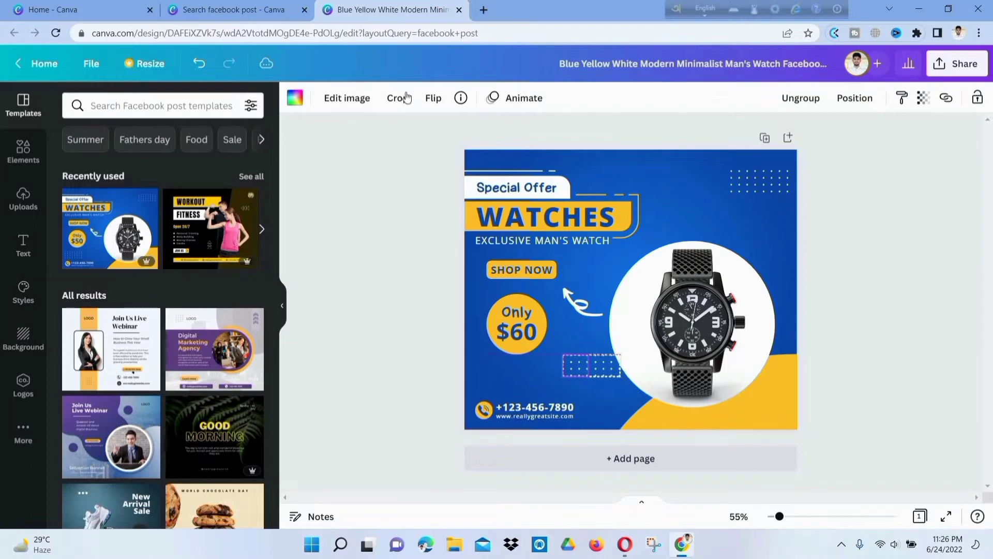
- Recolour the dotted pattern dark teal
click(298, 98)
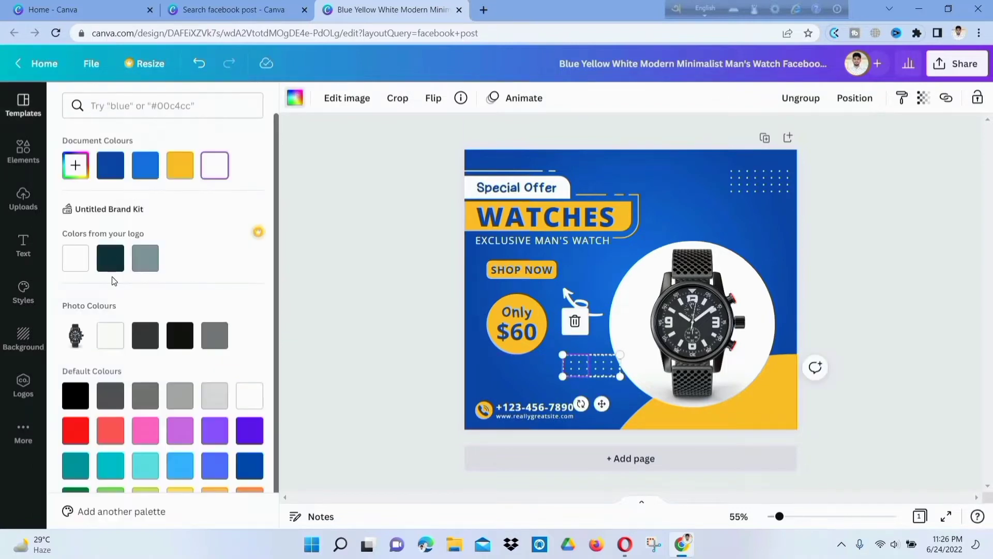
click(109, 259)
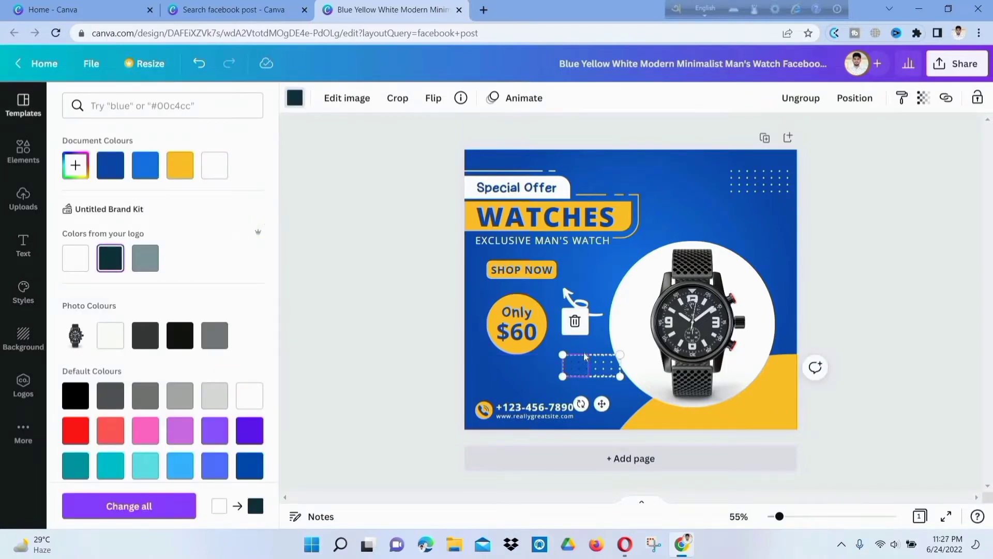
click(605, 371)
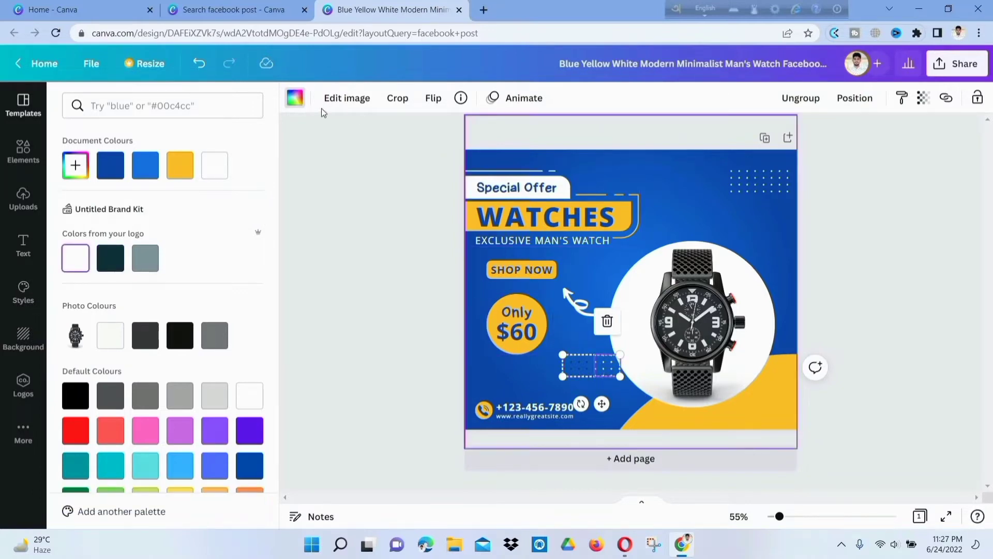
click(296, 98)
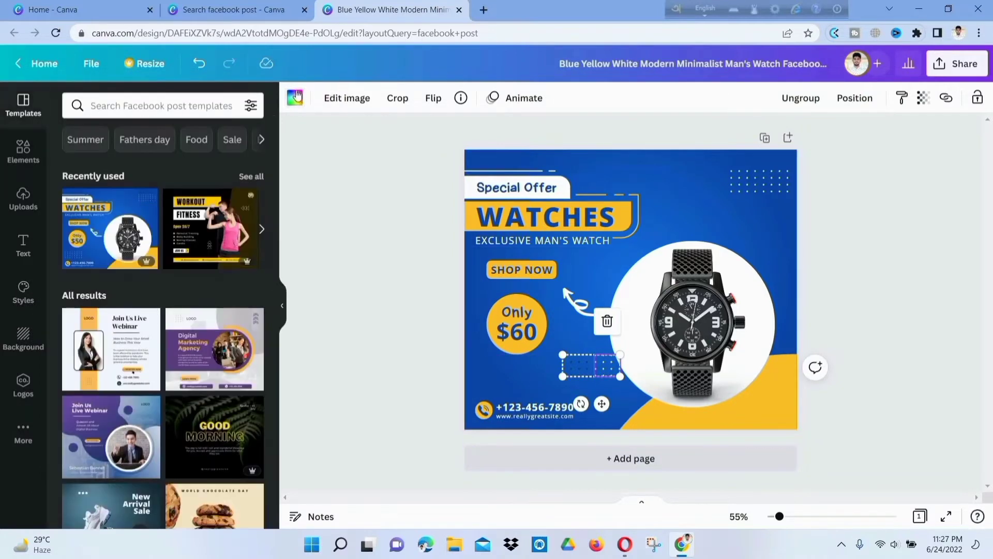
click(296, 99)
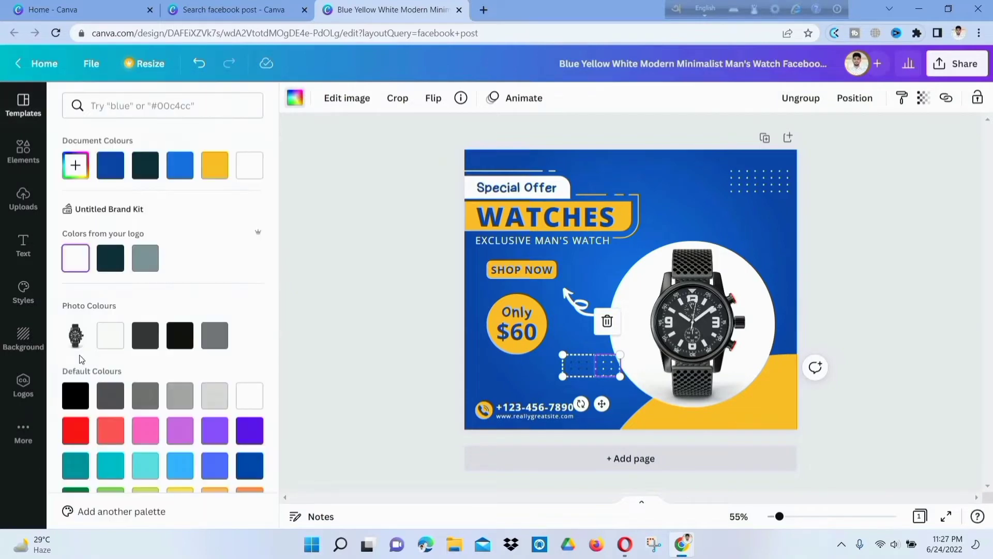
click(104, 260)
click(579, 362)
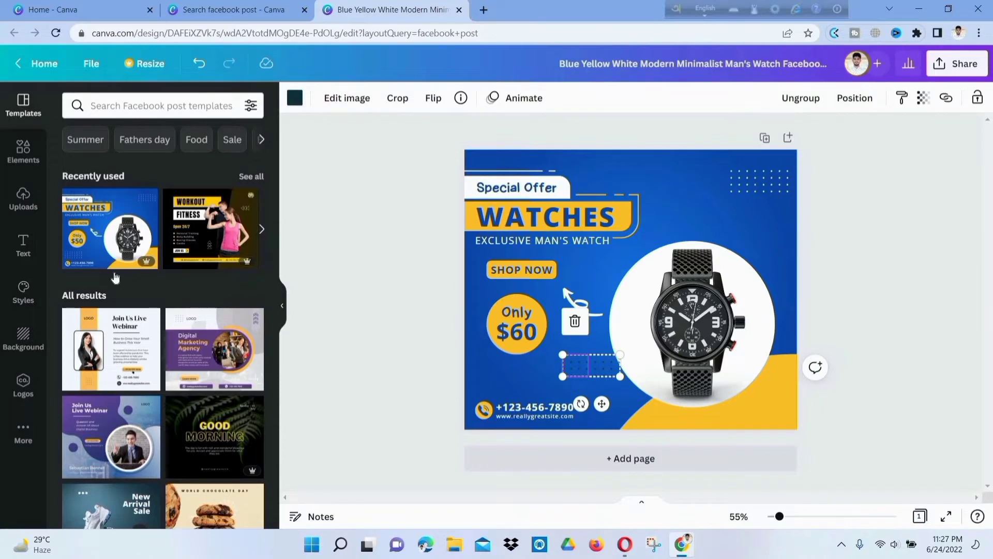
- Make the left dots white again and undo the pattern's extra move under the badge
click(68, 258)
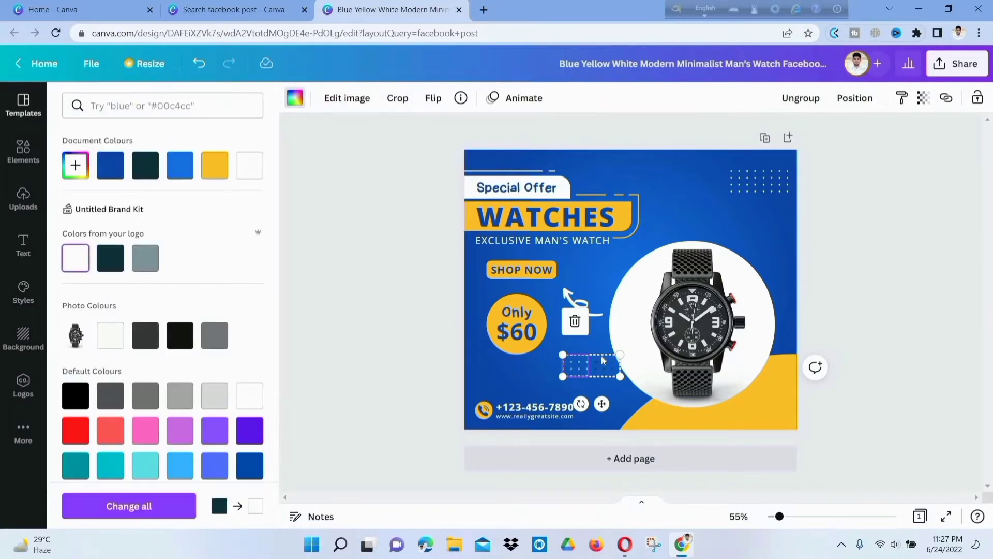
key(ctrl+z)
click(296, 99)
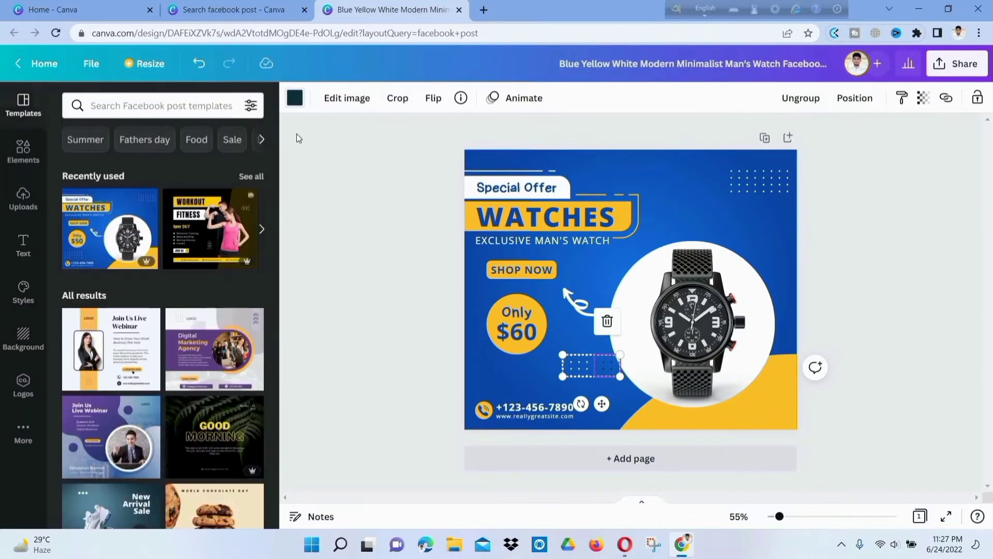
click(293, 104)
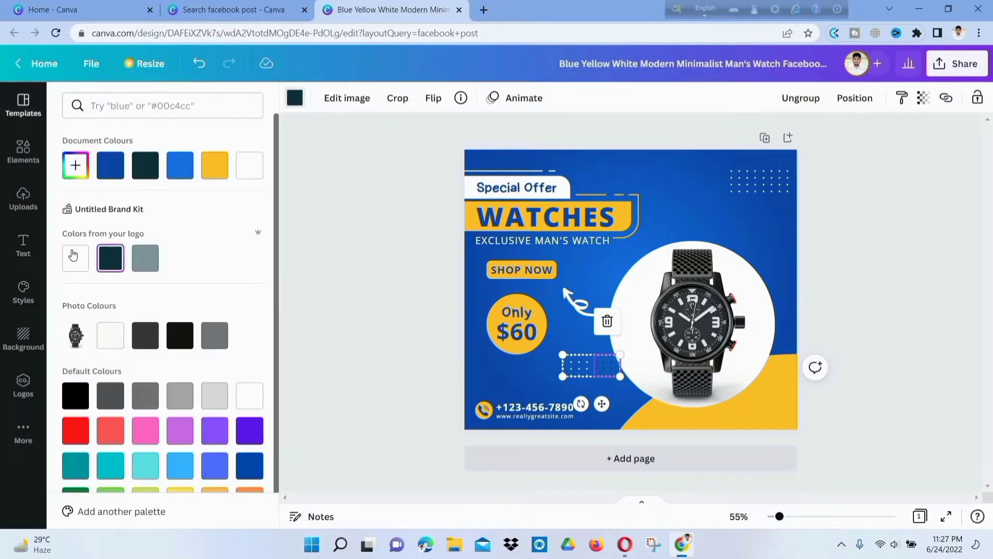
click(74, 257)
click(585, 432)
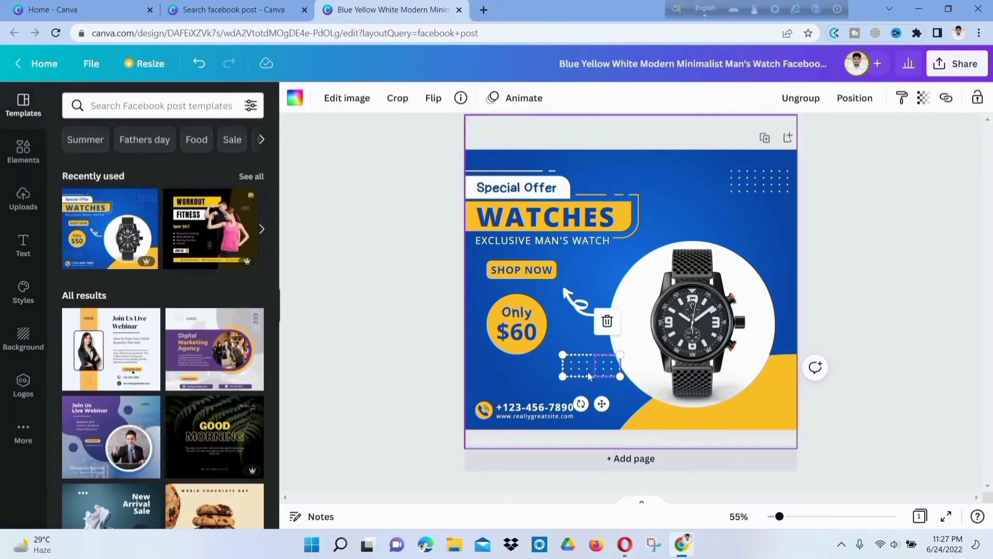
drag(601, 404, 525, 410)
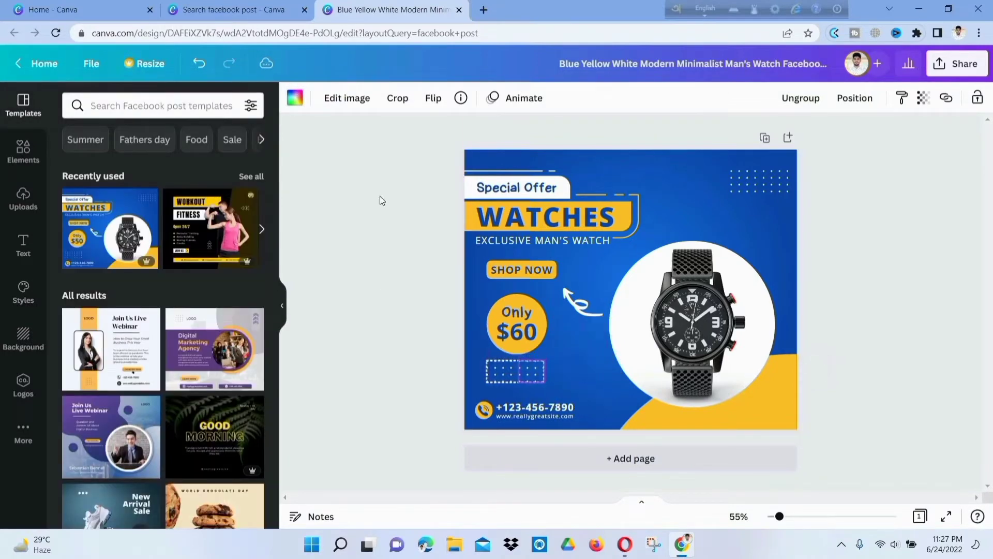
click(197, 65)
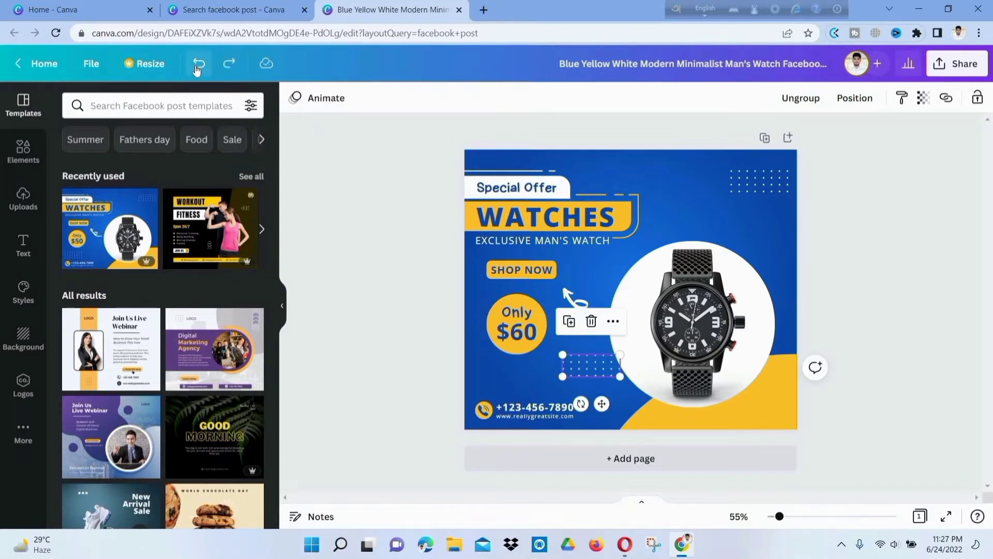
click(198, 64)
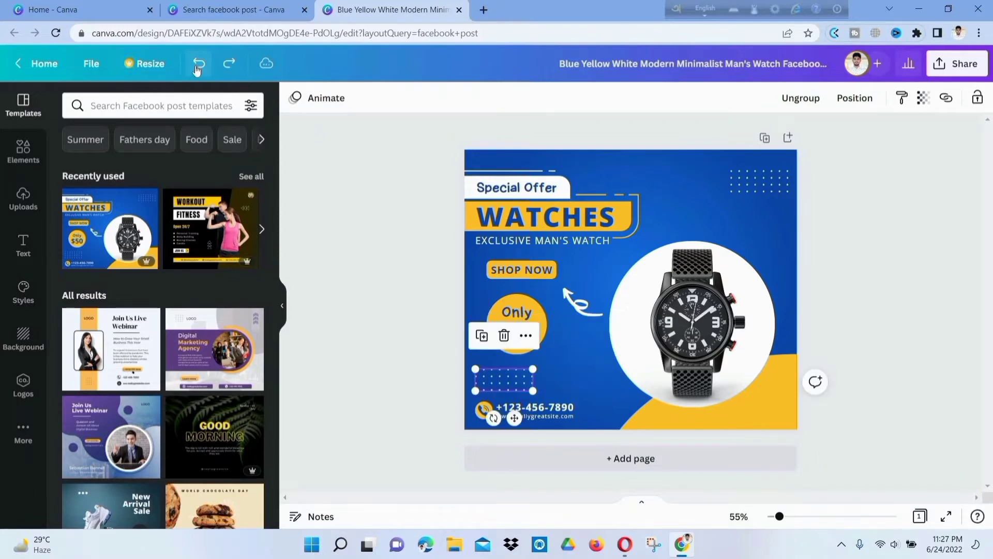
click(414, 359)
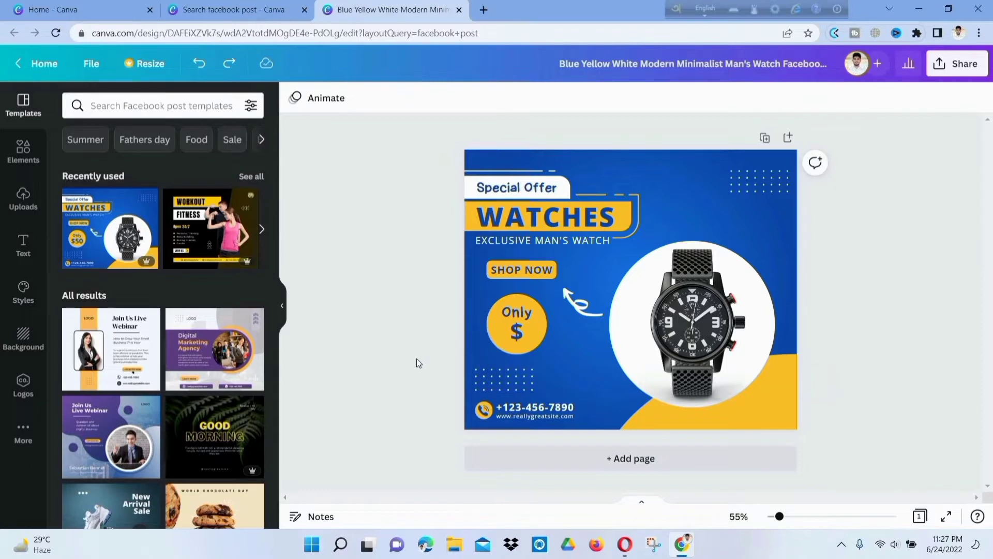
click(514, 417)
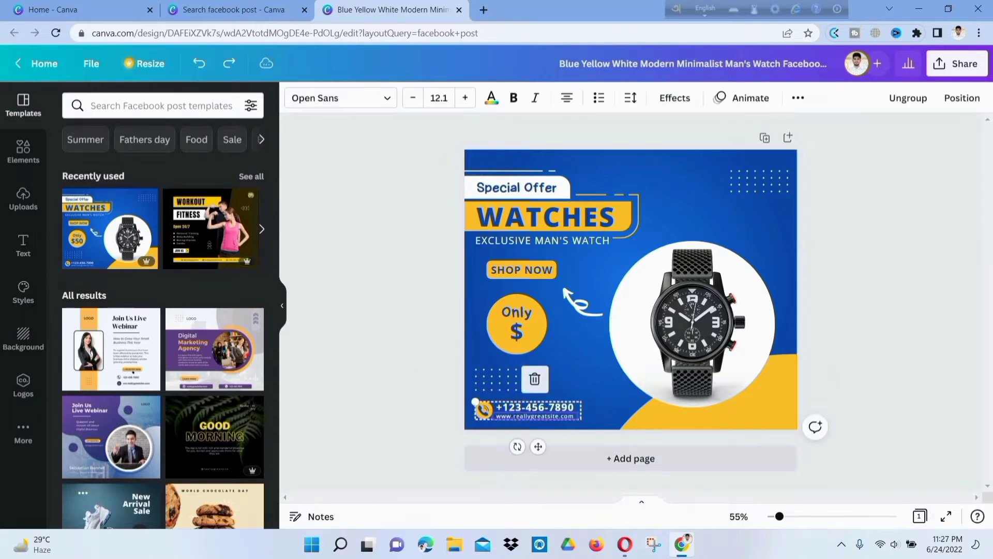
click(519, 412)
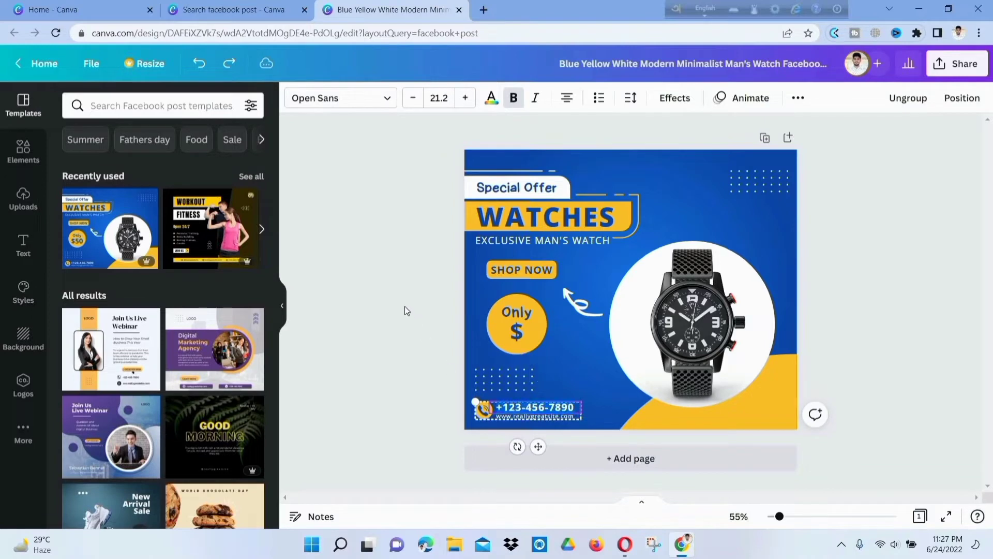
click(402, 374)
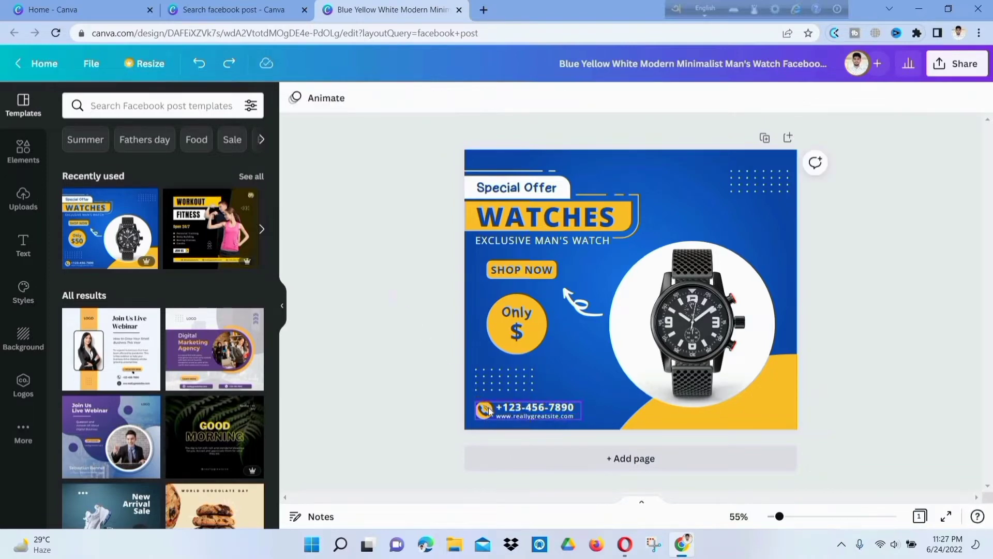
click(556, 409)
mouse_move(556, 409)
mouse_down()
mouse_move(623, 410)
mouse_move(556, 410)
mouse_up()
click(199, 63)
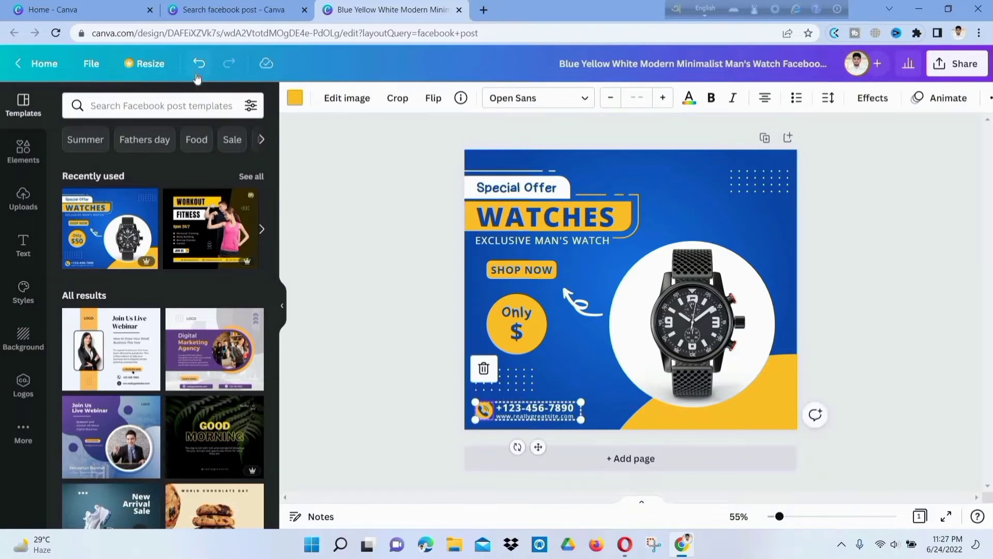
right_click(511, 412)
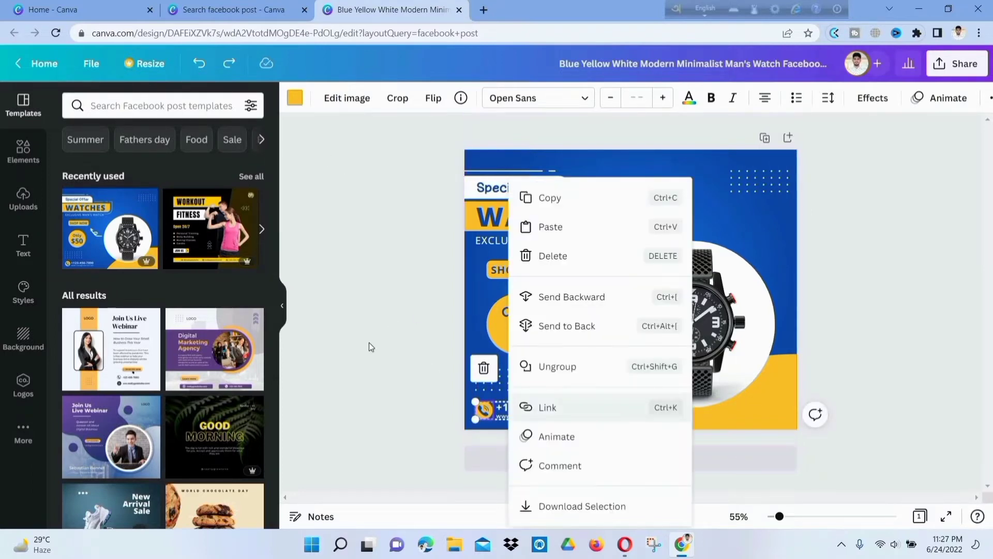
click(368, 343)
click(544, 412)
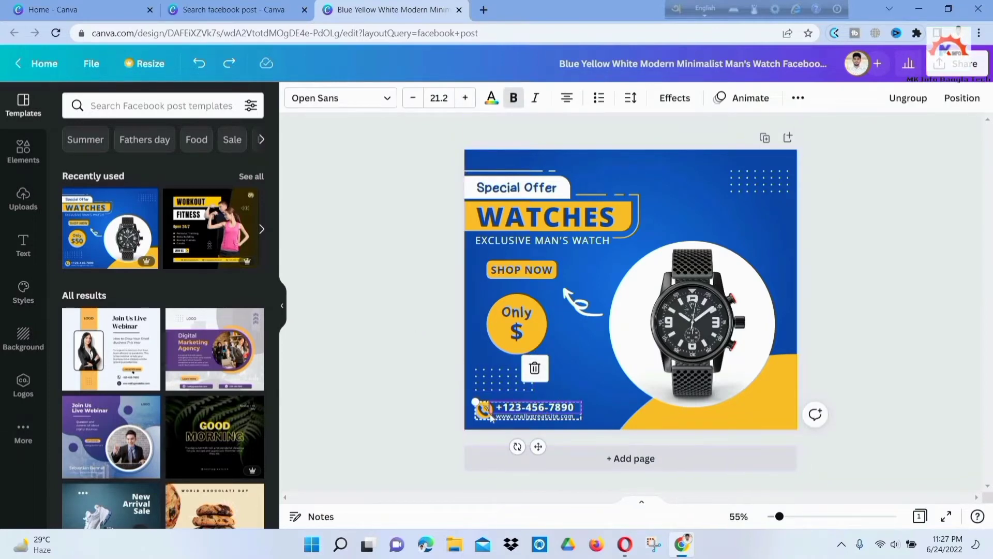
click(536, 368)
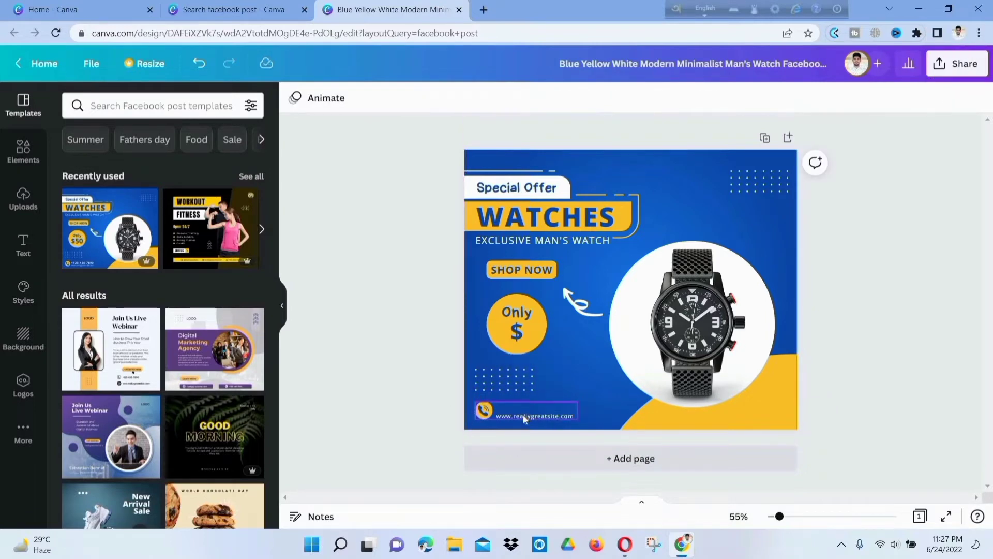
click(526, 369)
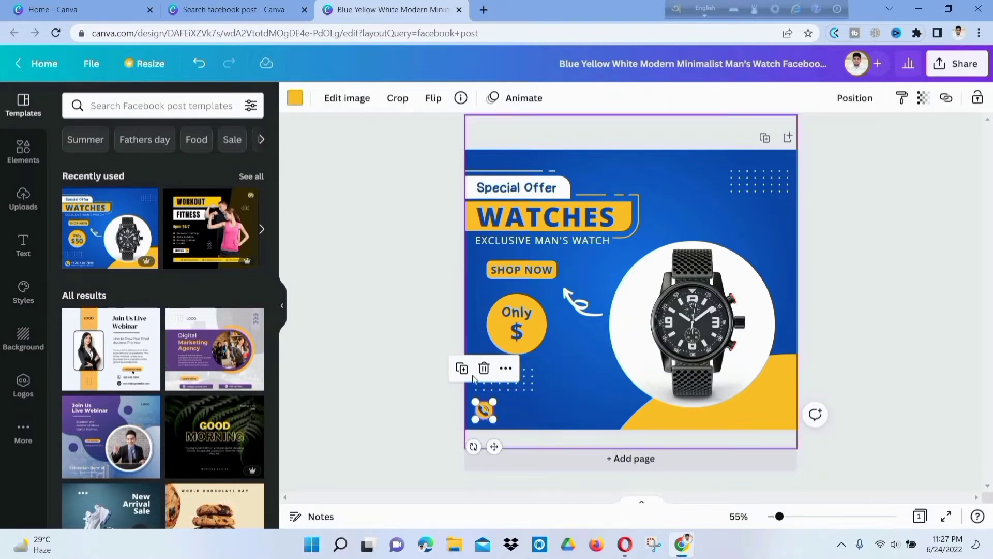
click(484, 368)
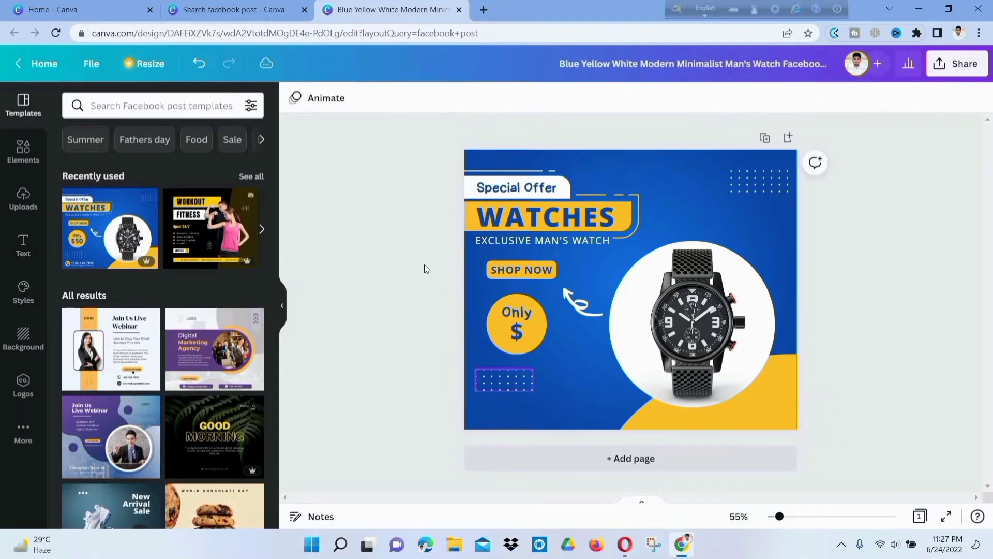
click(199, 64)
click(198, 64)
click(198, 64)
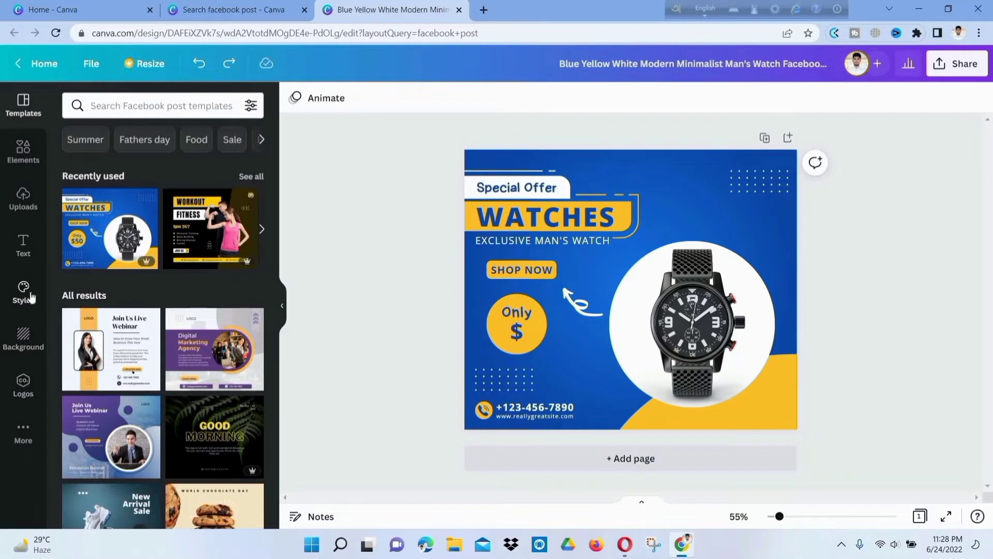
- Try the green, muted sage and teal-purple-yellow palettes from the Styles panel
click(15, 288)
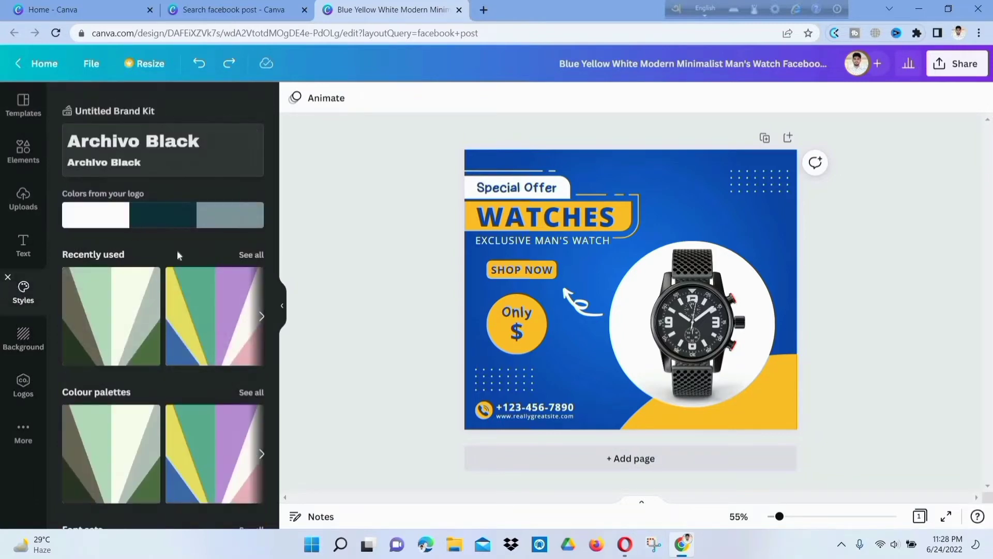
scroll(186, 258, down, 3)
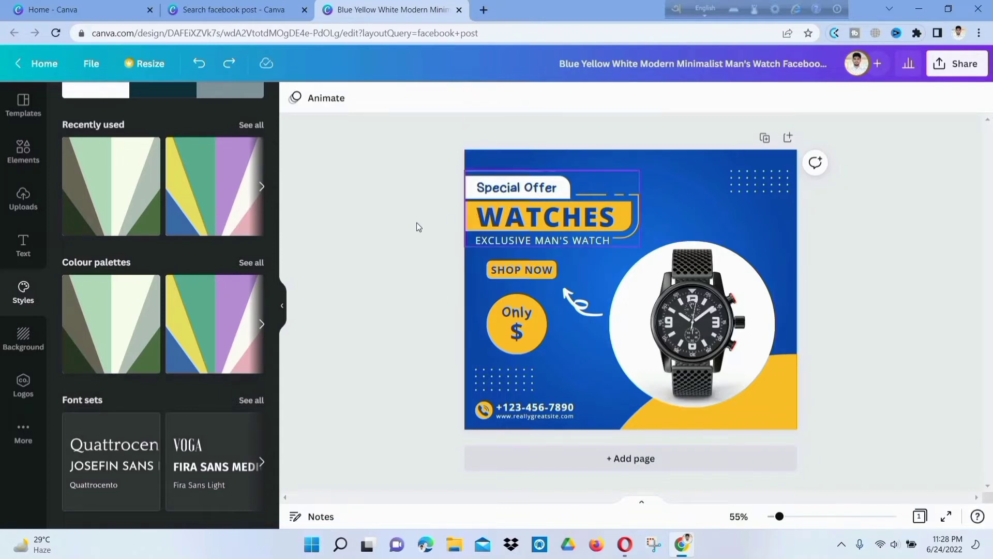
click(110, 312)
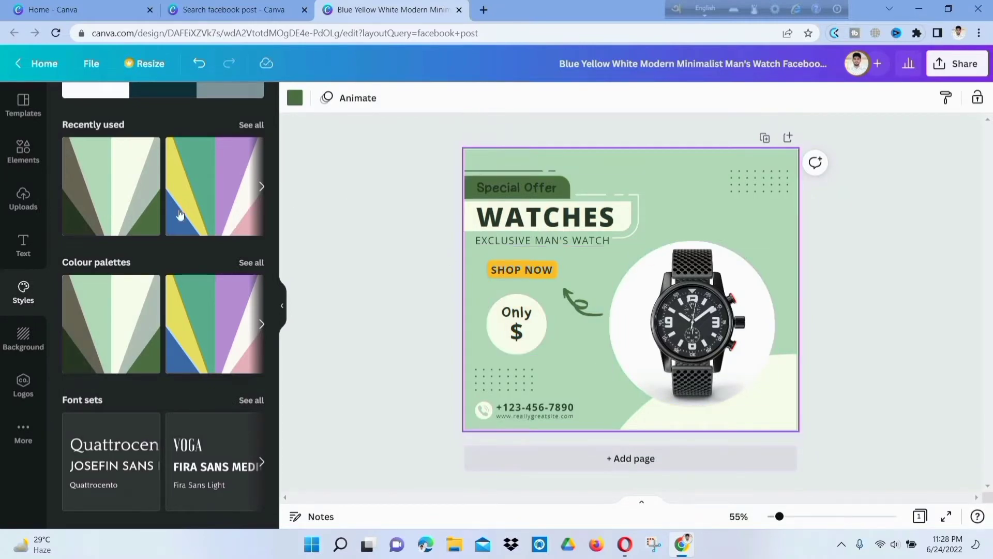
scroll(106, 264, up, 2)
click(111, 252)
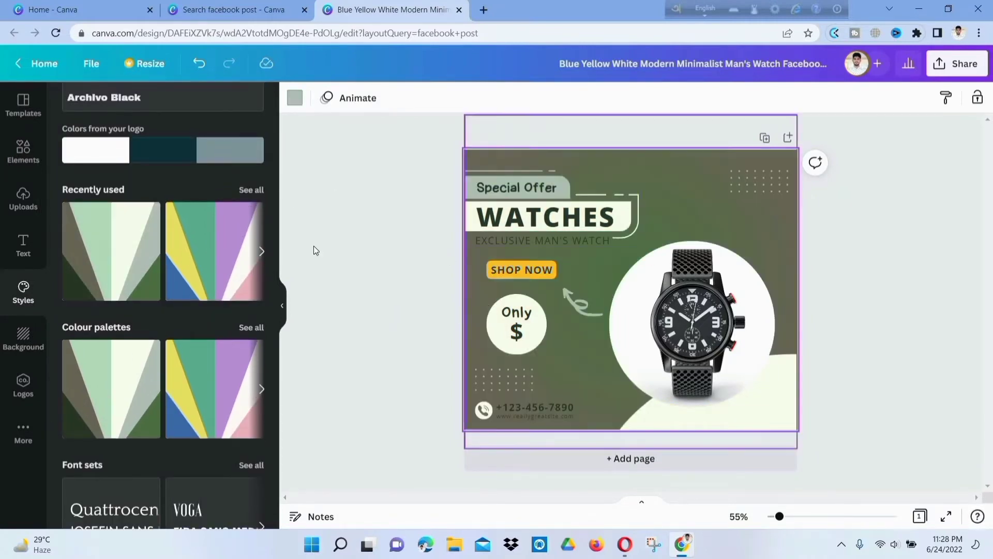
click(201, 255)
scroll(241, 293, down, 3)
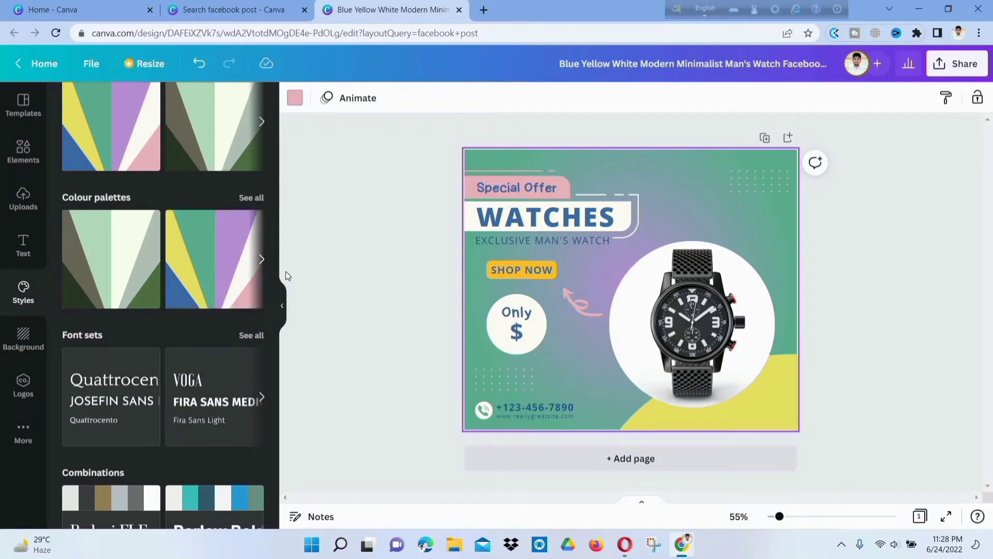
scroll(207, 290, down, 5)
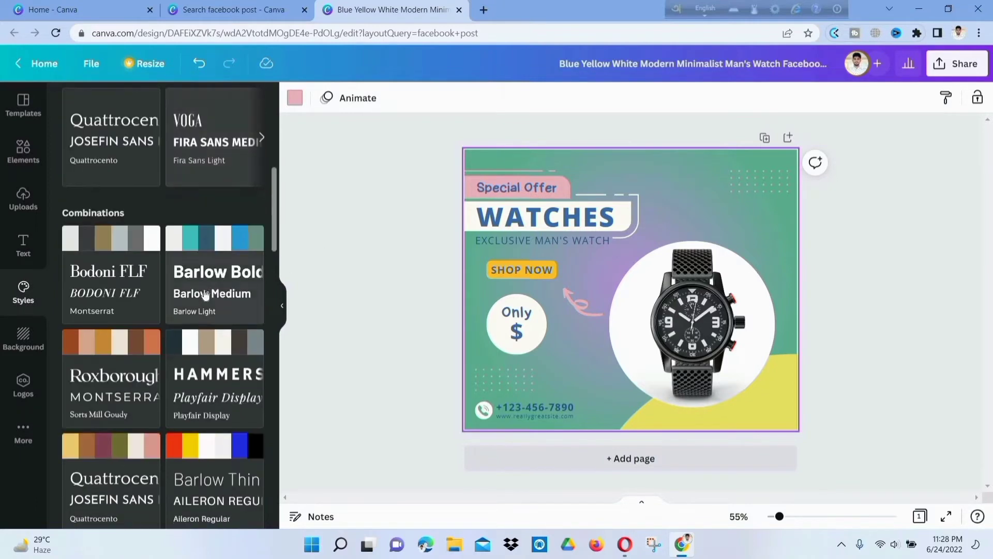
- Apply the Arbutus Slab brown-and-gold combination after trying Barlow and HK Grotesk
click(237, 226)
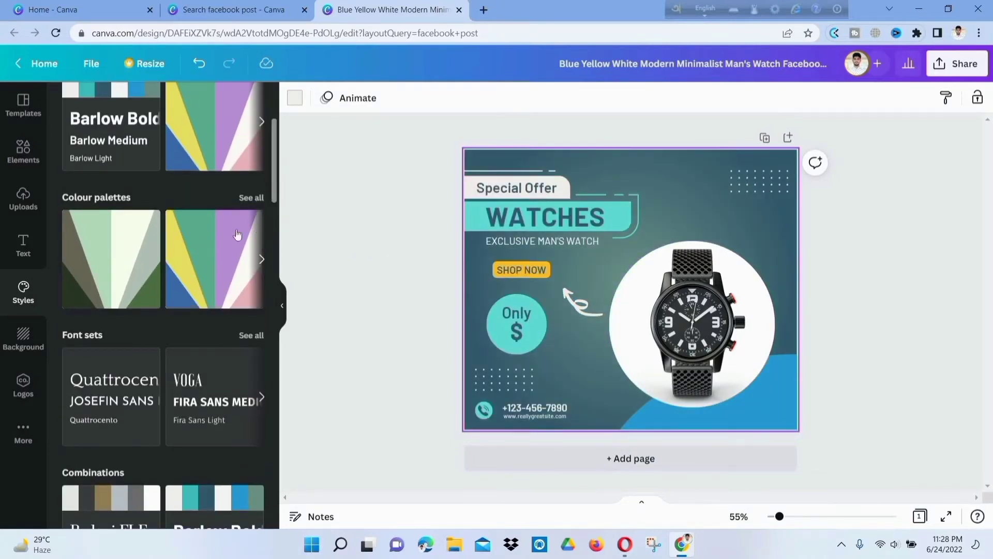
scroll(237, 235, down, 5)
scroll(172, 270, down, 6)
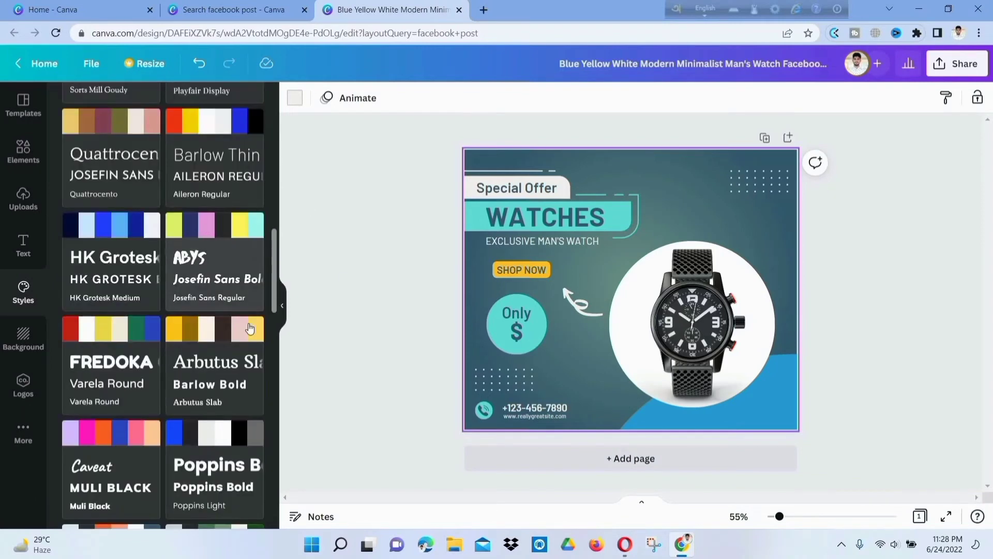
click(107, 229)
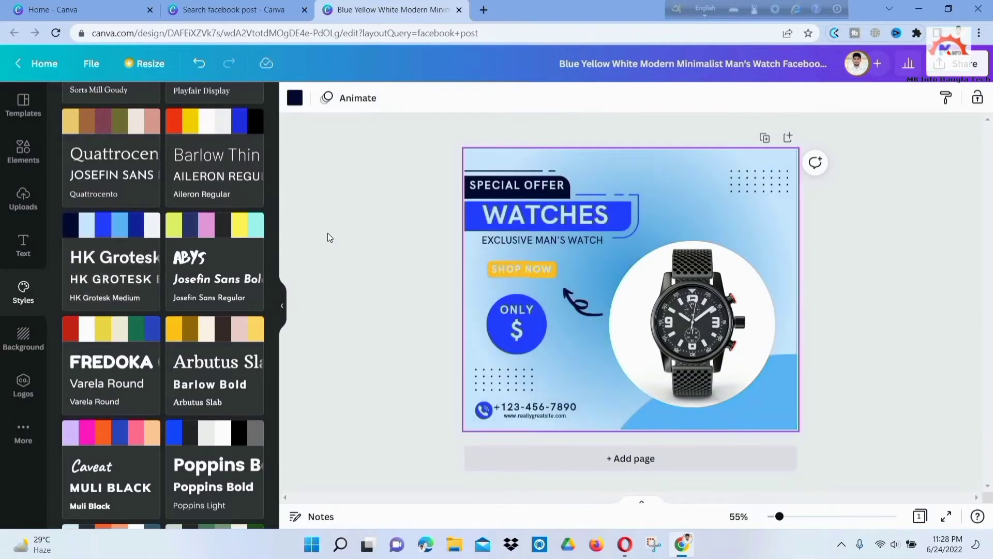
scroll(174, 282, down, 5)
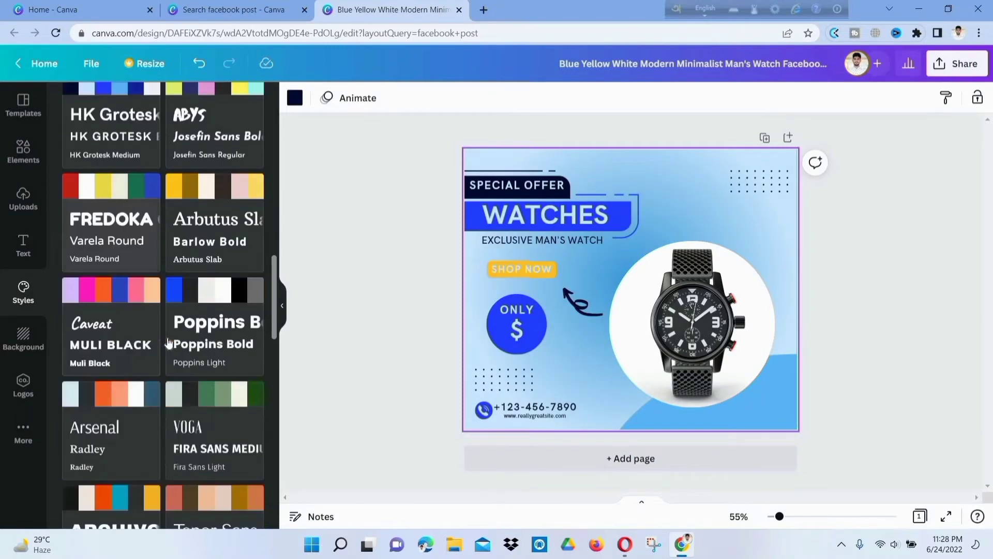
scroll(199, 217, up, 2)
click(210, 203)
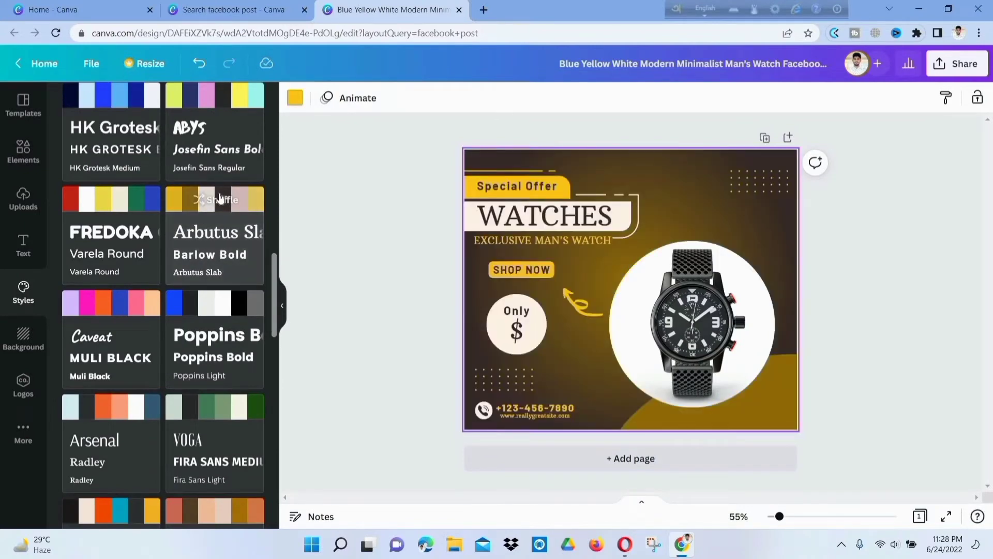
click(343, 161)
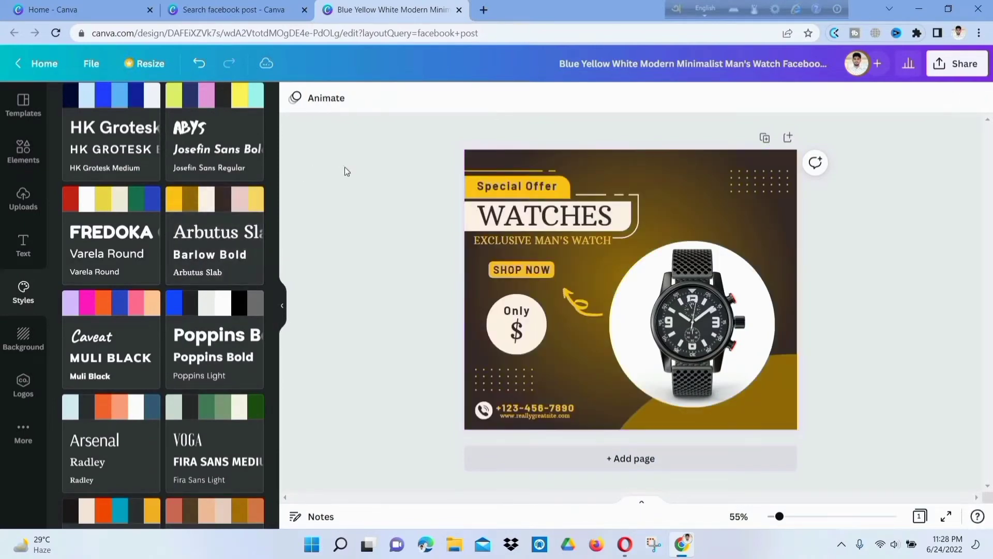
scroll(133, 213, up, 15)
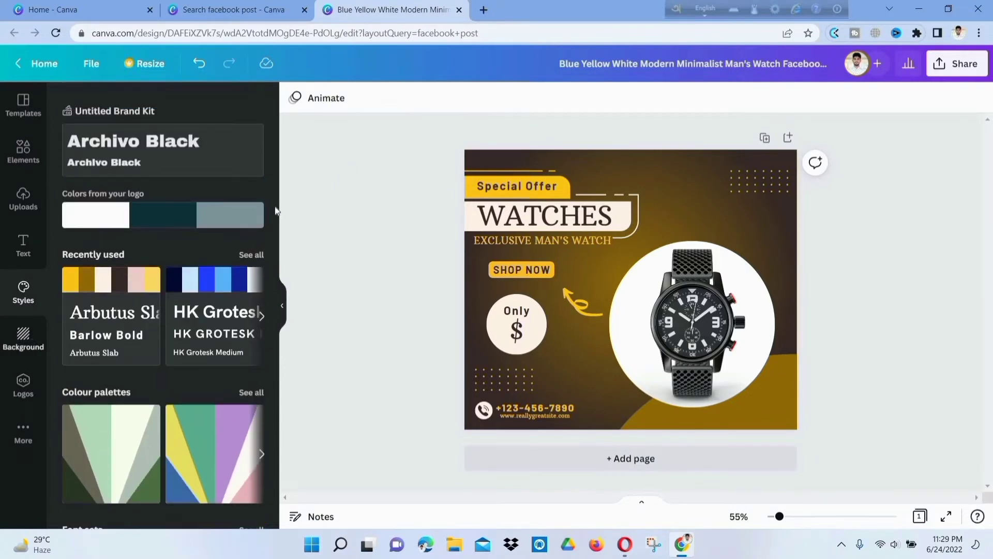
click(689, 196)
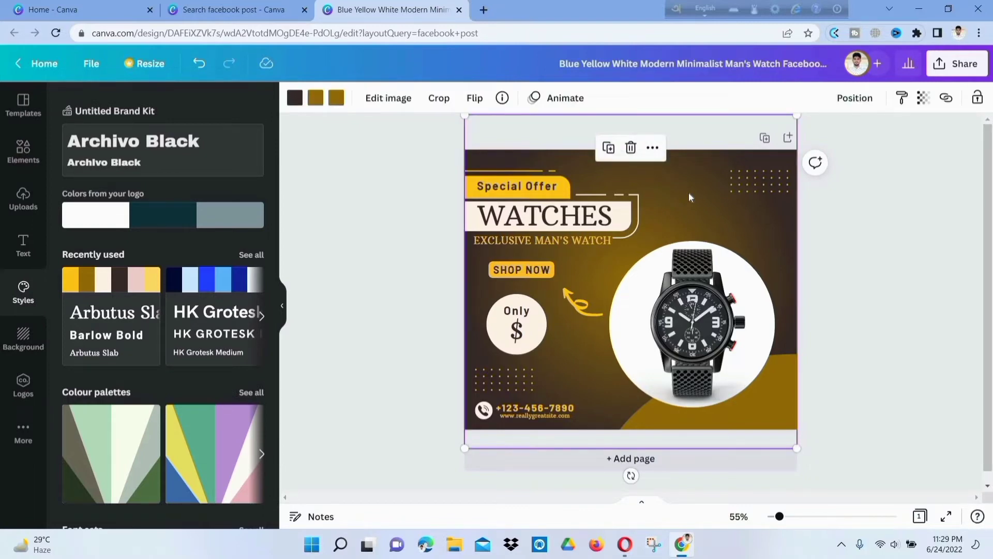
click(16, 345)
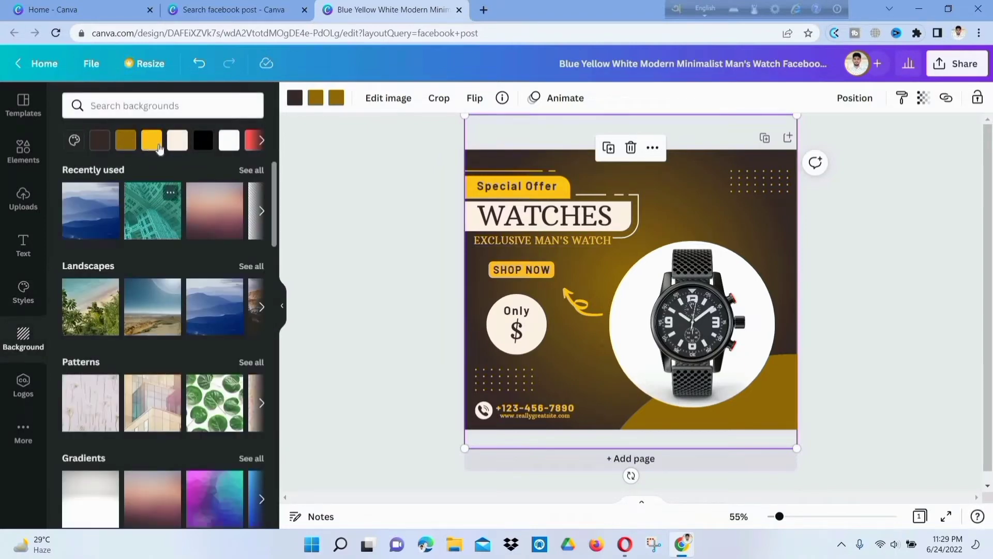
scroll(227, 217, down, 4)
scroll(260, 205, up, 4)
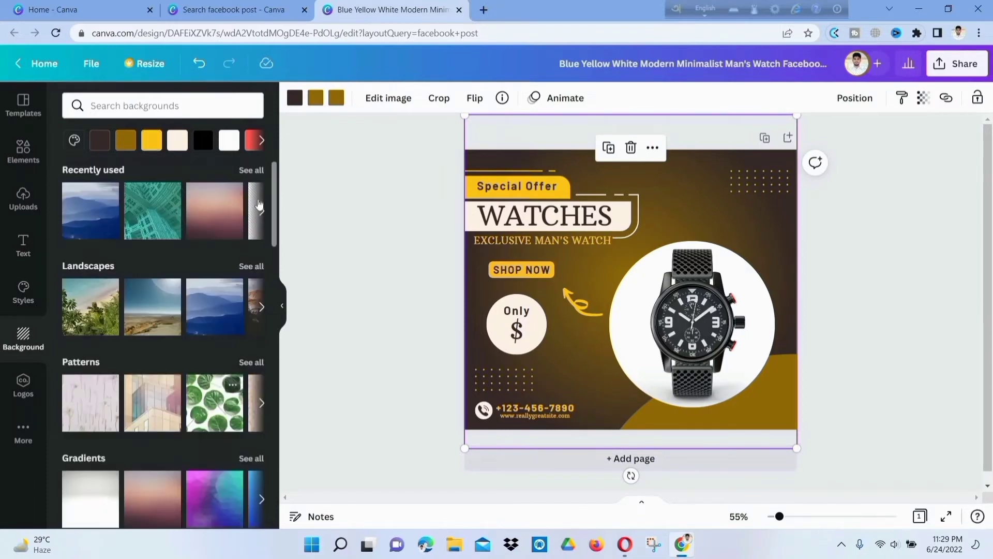
click(262, 212)
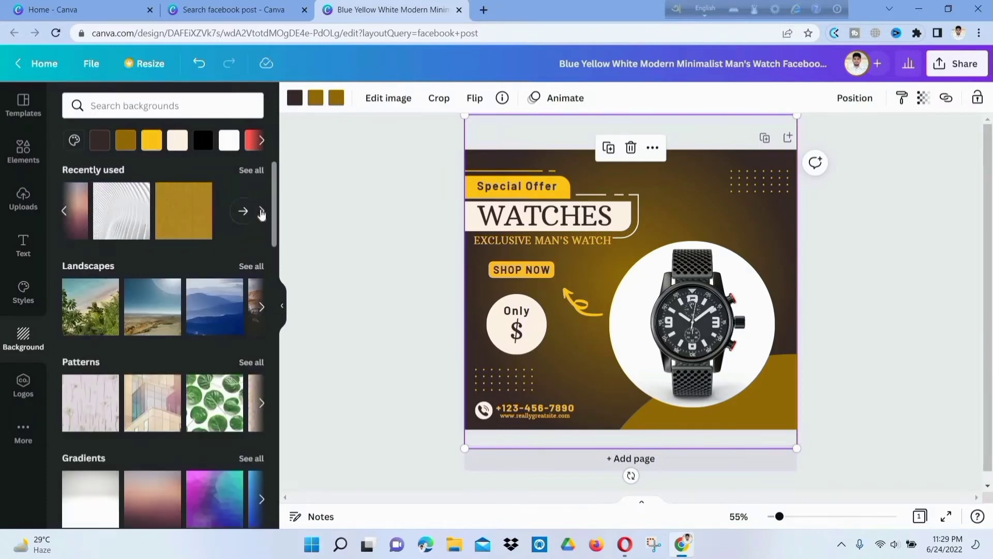
click(262, 309)
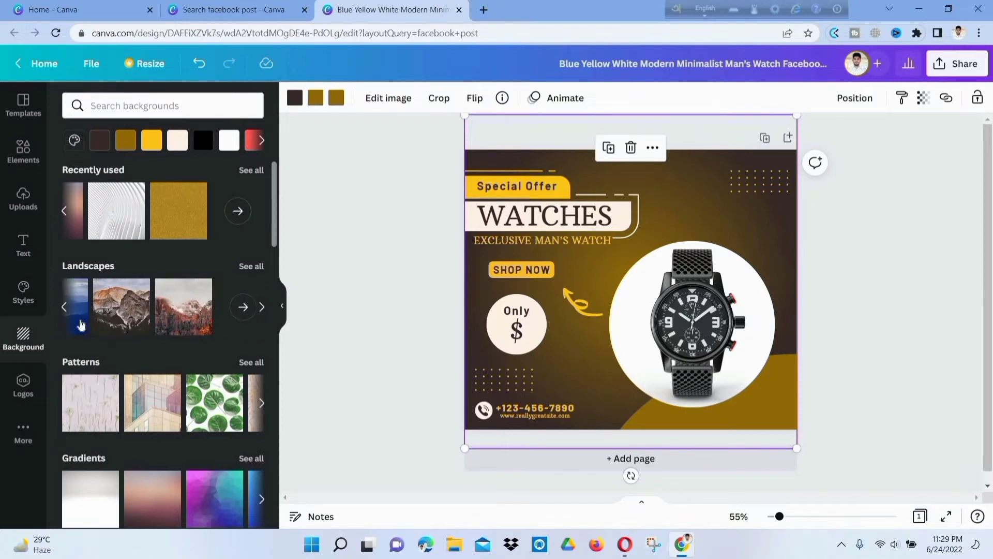
click(65, 308)
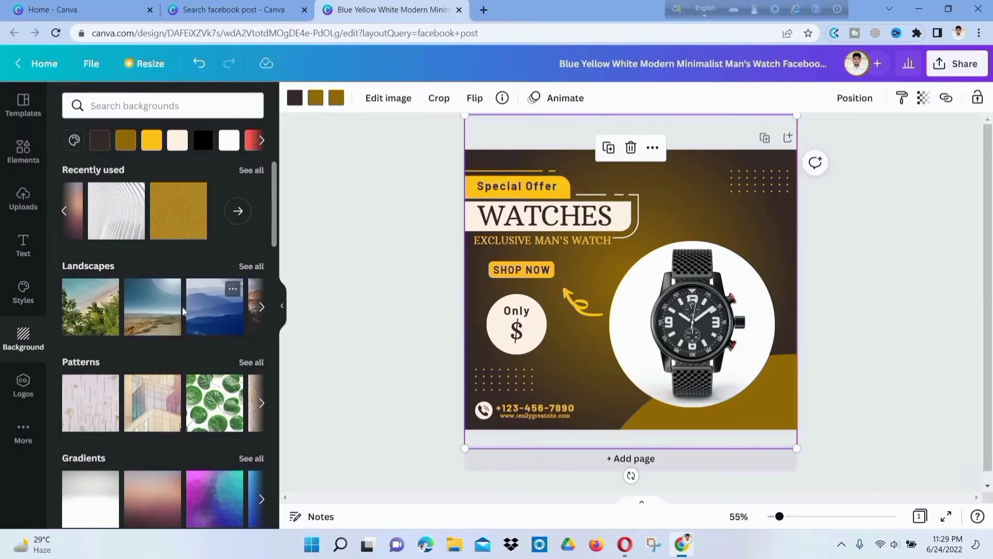
click(218, 293)
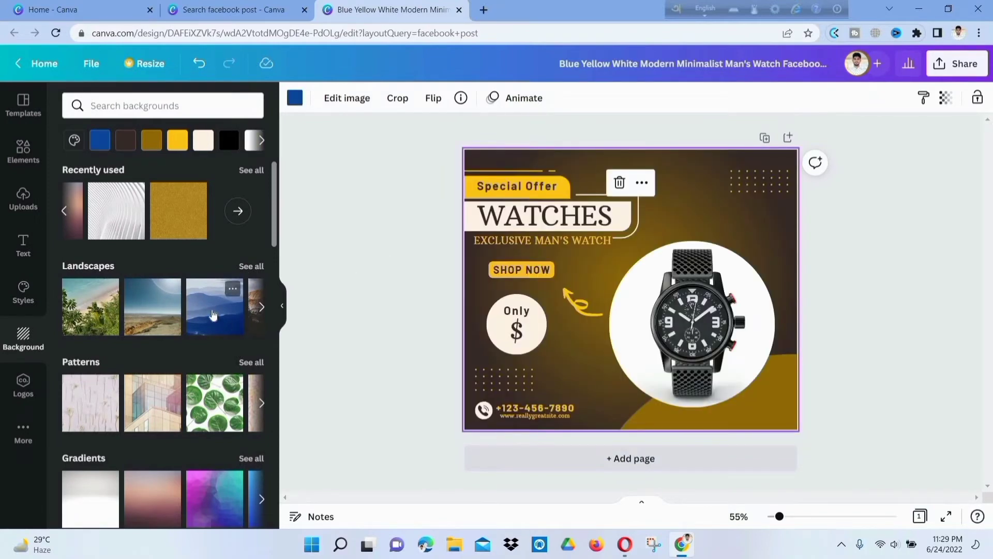
click(213, 314)
scroll(240, 306, down, 2)
scroll(181, 227, down, 6)
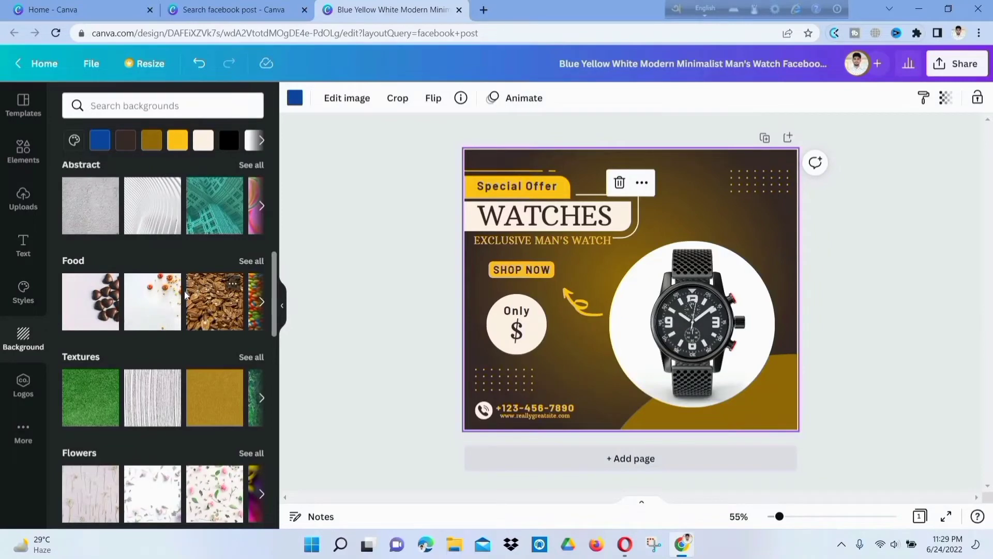
scroll(186, 295, down, 5)
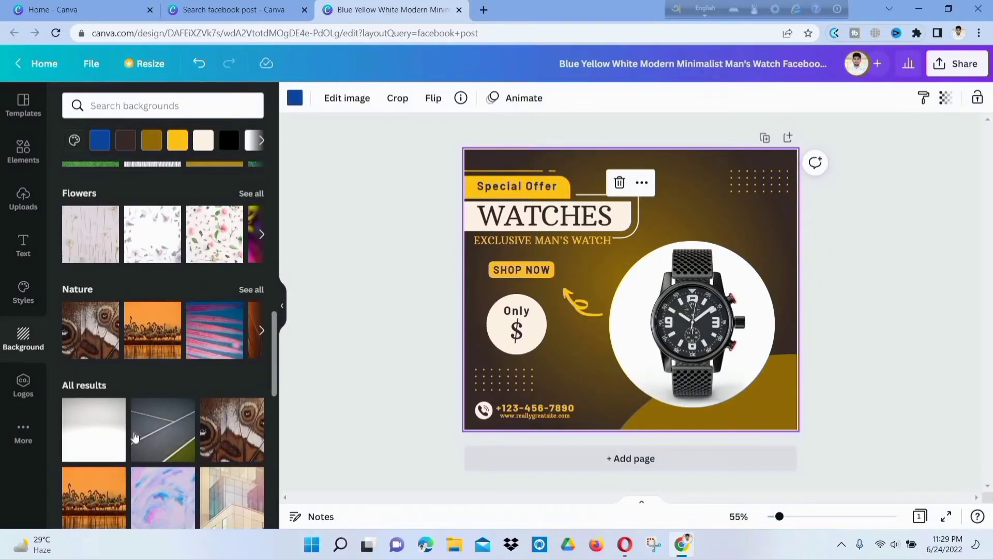
click(116, 409)
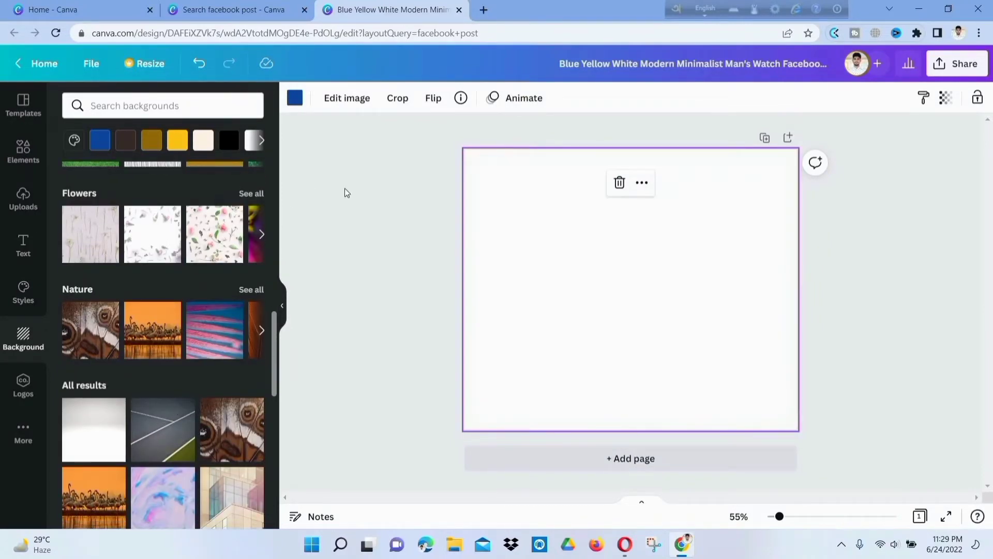
key(ctrl+z)
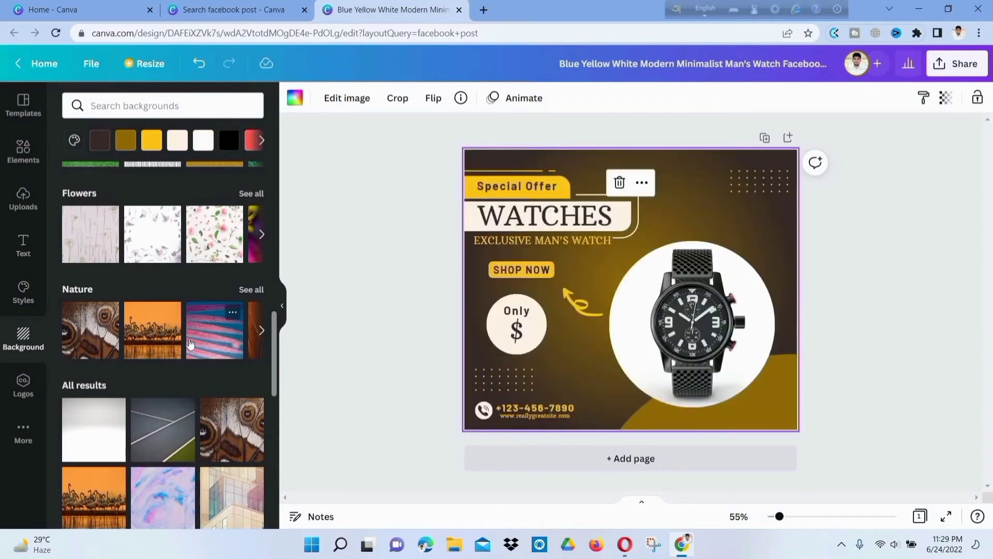
scroll(191, 331, up, 10)
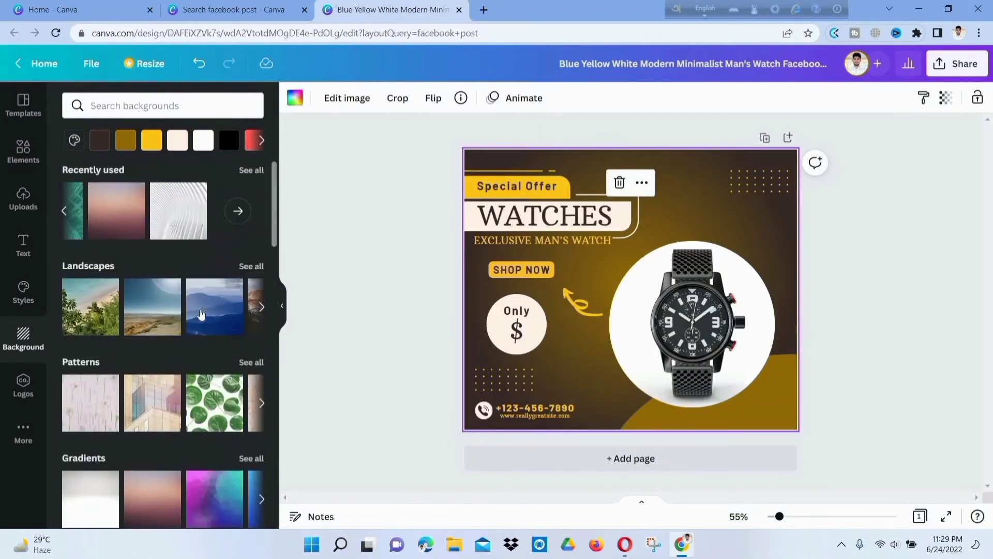
click(141, 310)
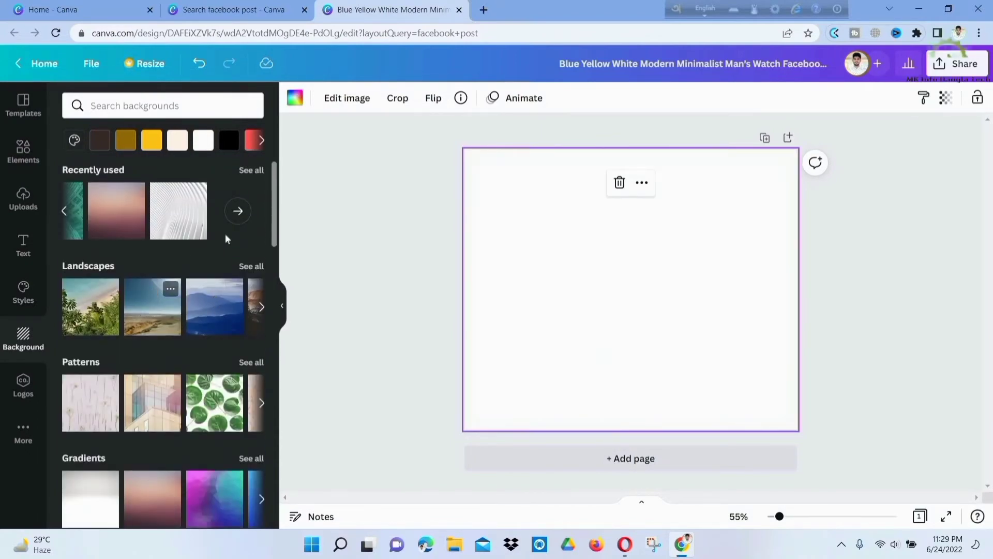
key(ctrl+z)
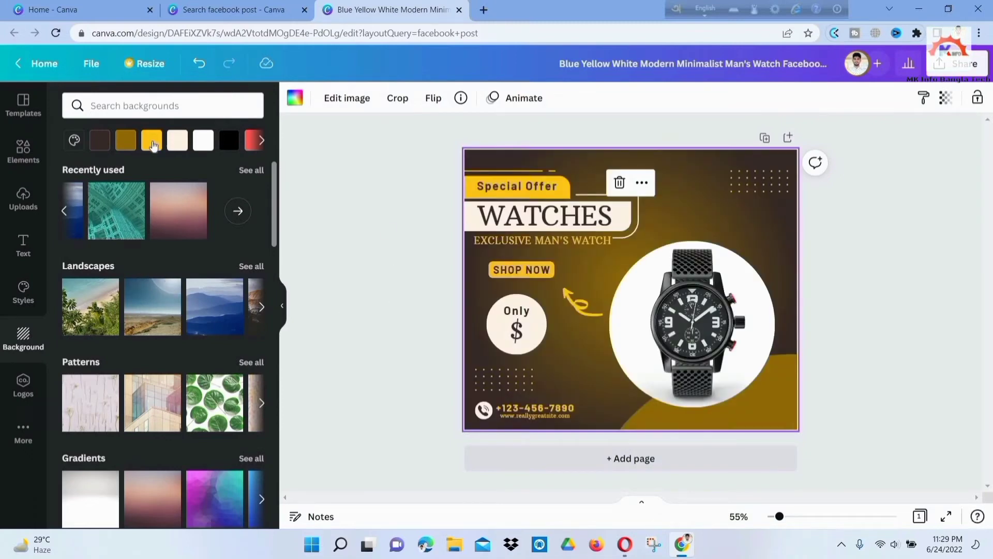
click(151, 141)
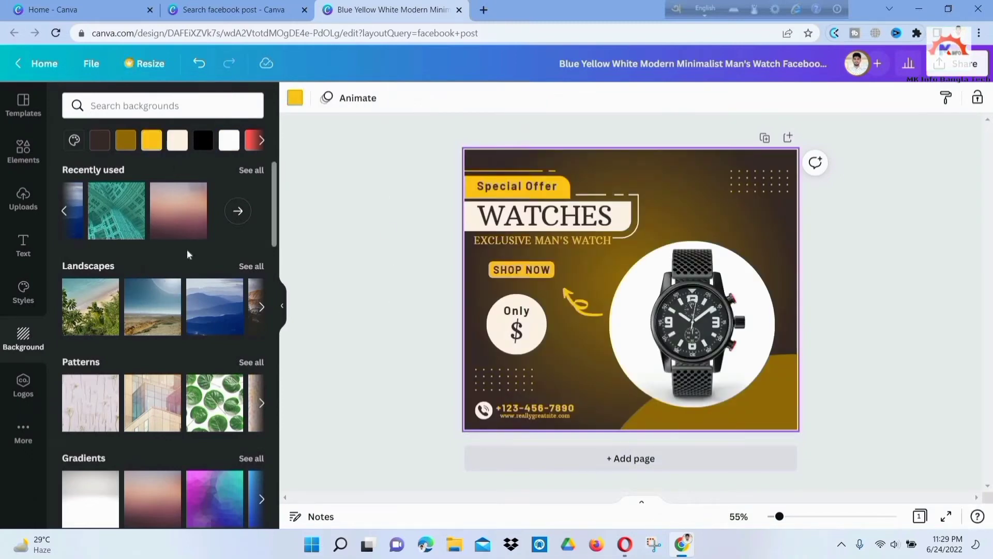
click(262, 307)
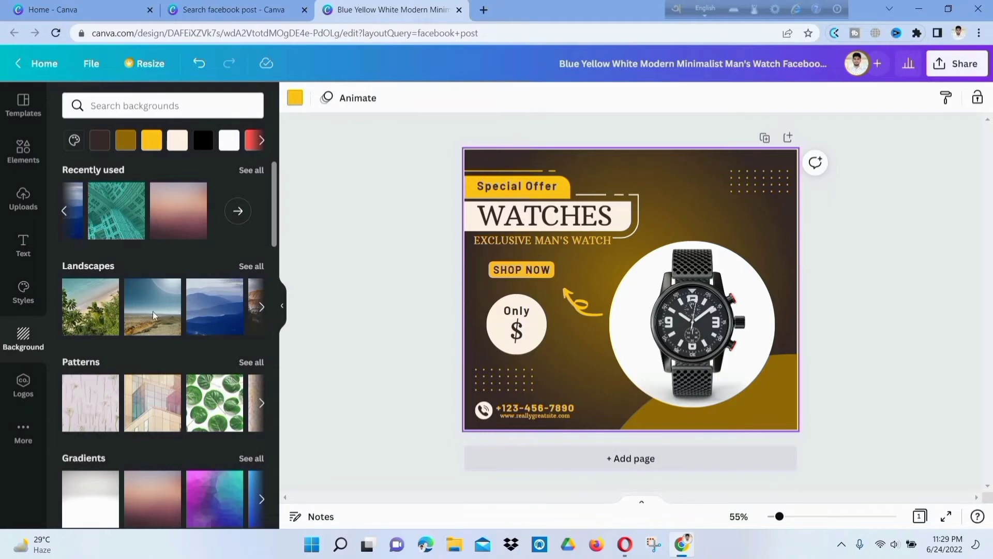
scroll(181, 355, down, 5)
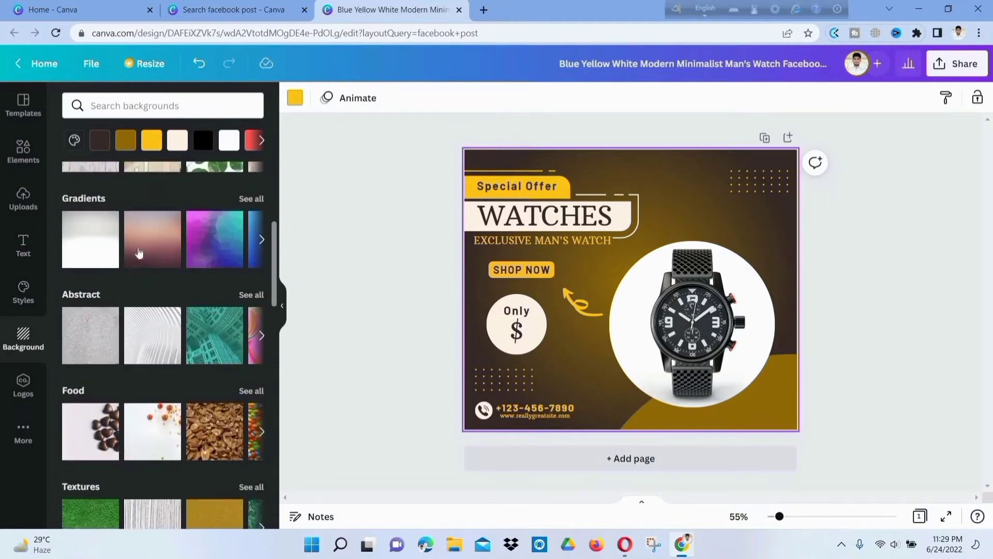
click(224, 246)
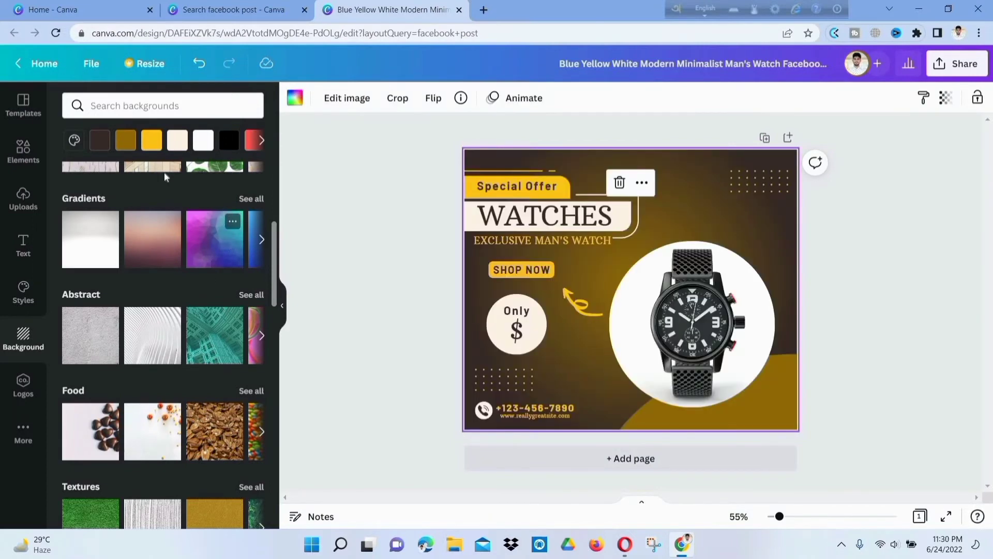
click(56, 34)
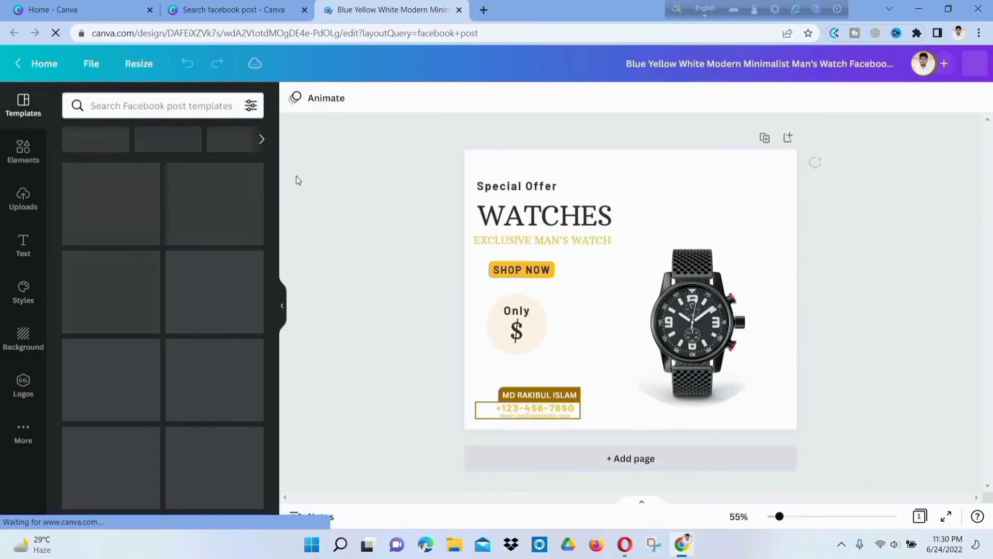
click(24, 338)
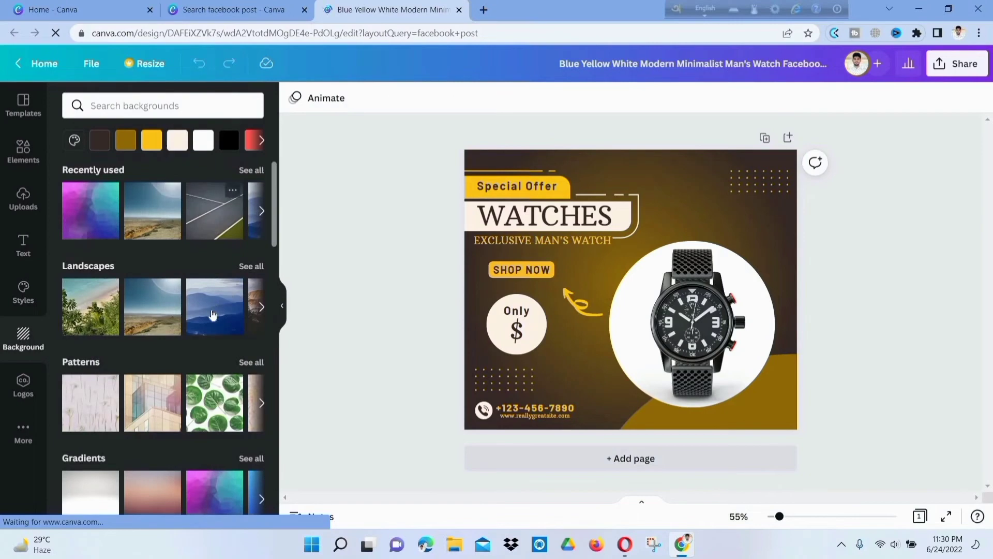
click(222, 307)
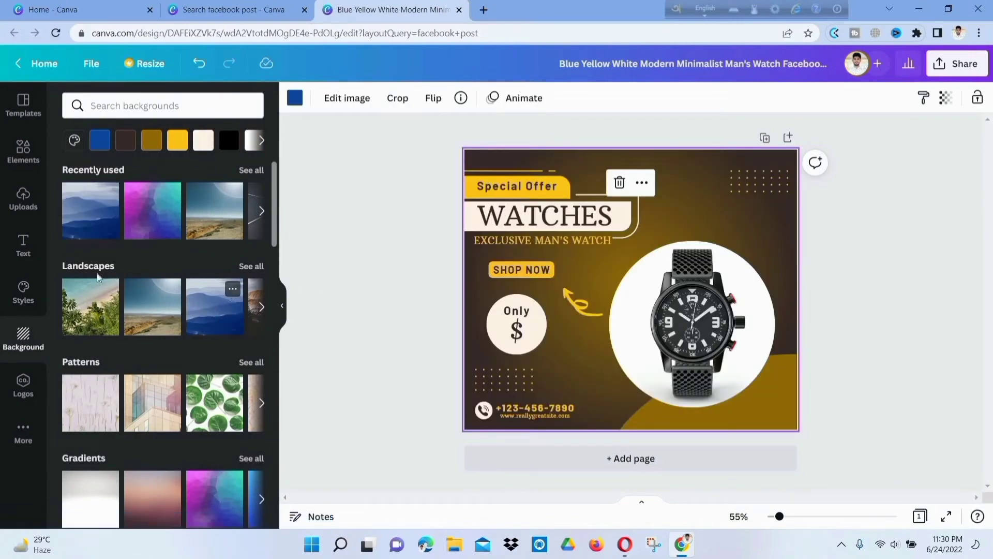
scroll(184, 304, down, 4)
scroll(184, 299, down, 10)
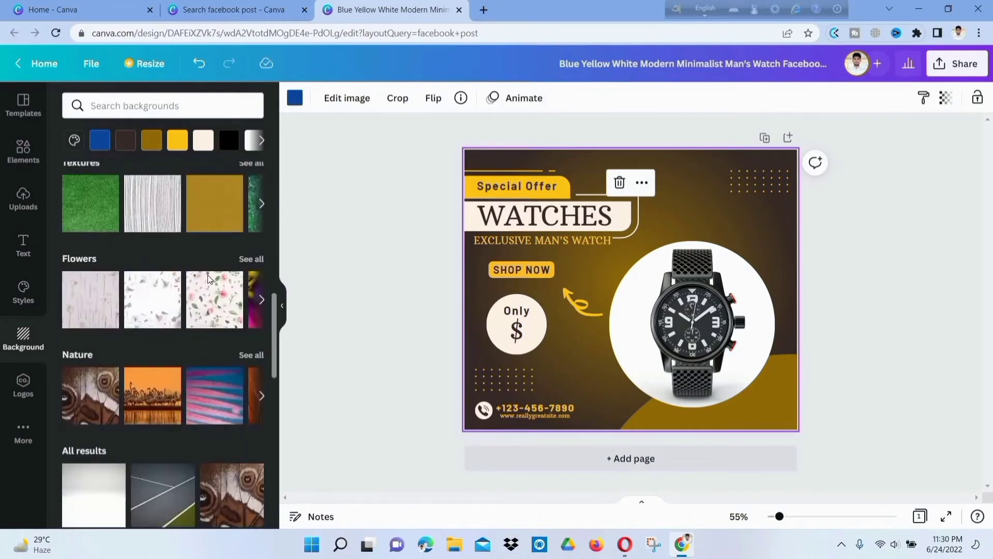
scroll(198, 284, up, 10)
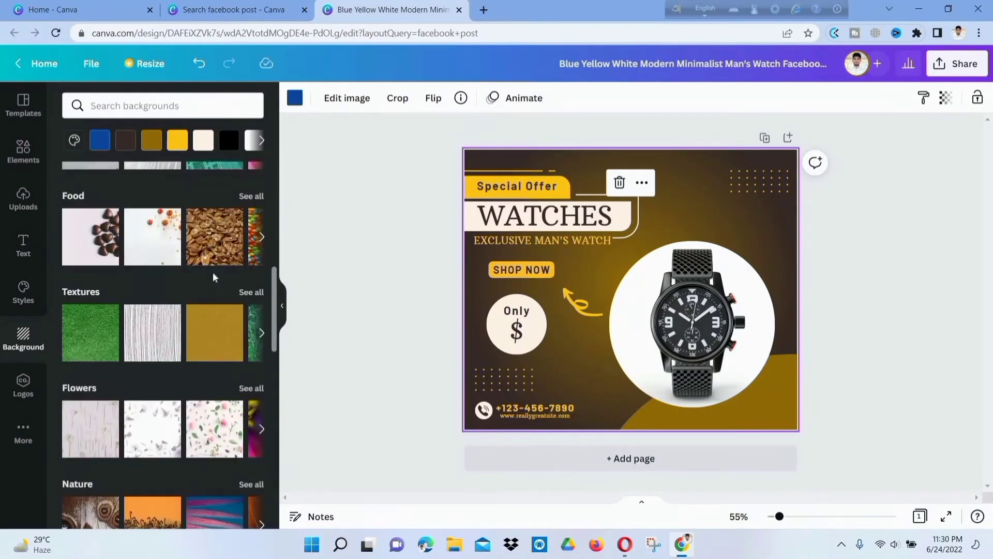
- Undo the mountain landscape background and type 50 after the $ in the price badge
click(517, 331)
click(364, 180)
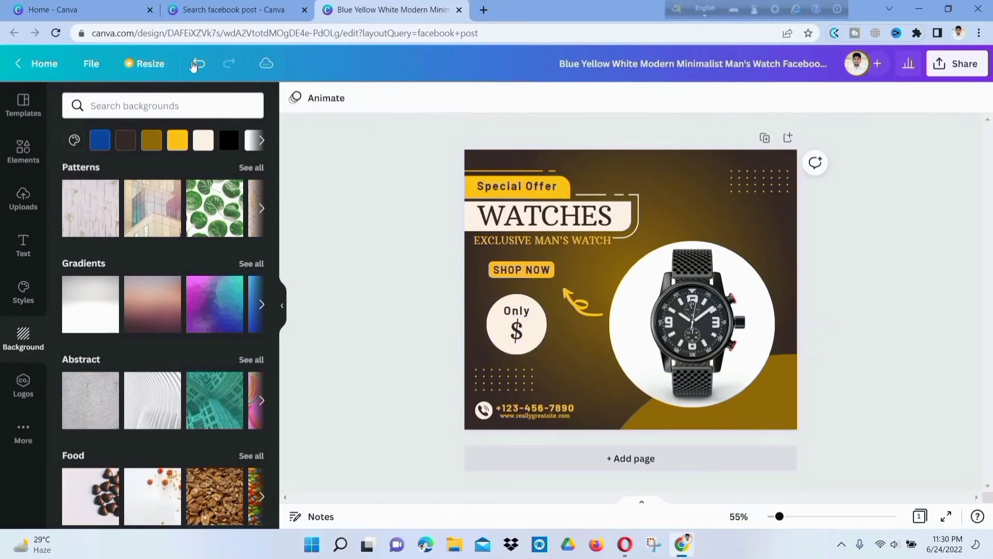
click(200, 64)
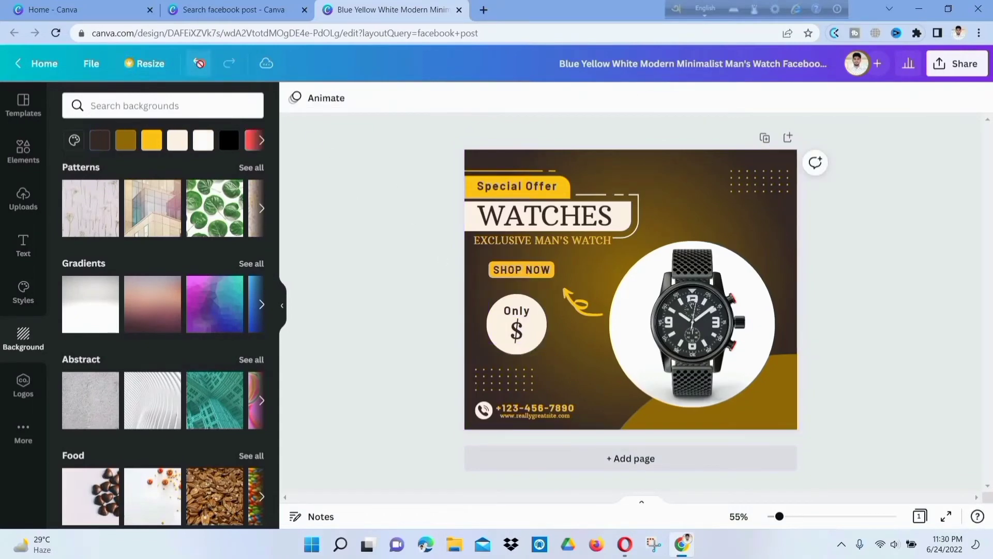
click(542, 335)
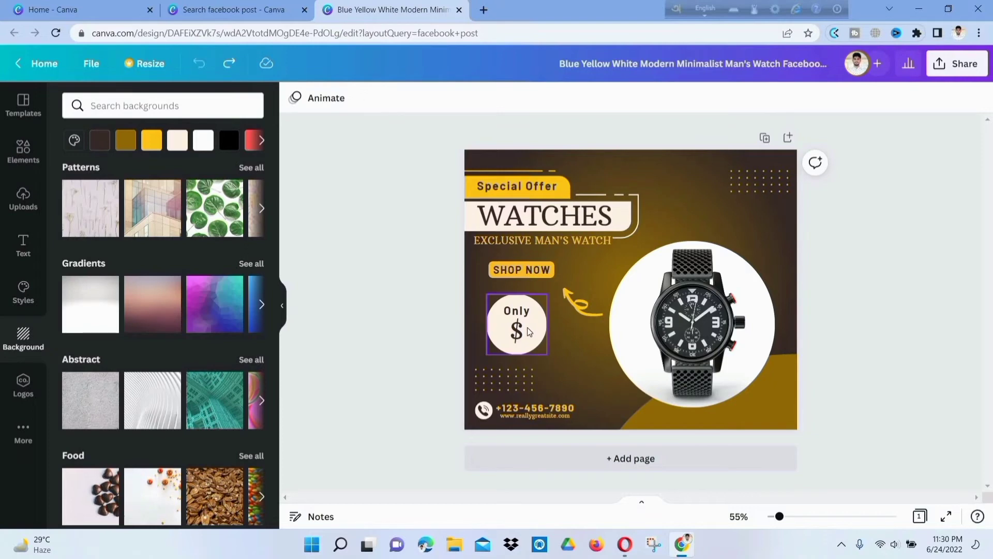
click(528, 327)
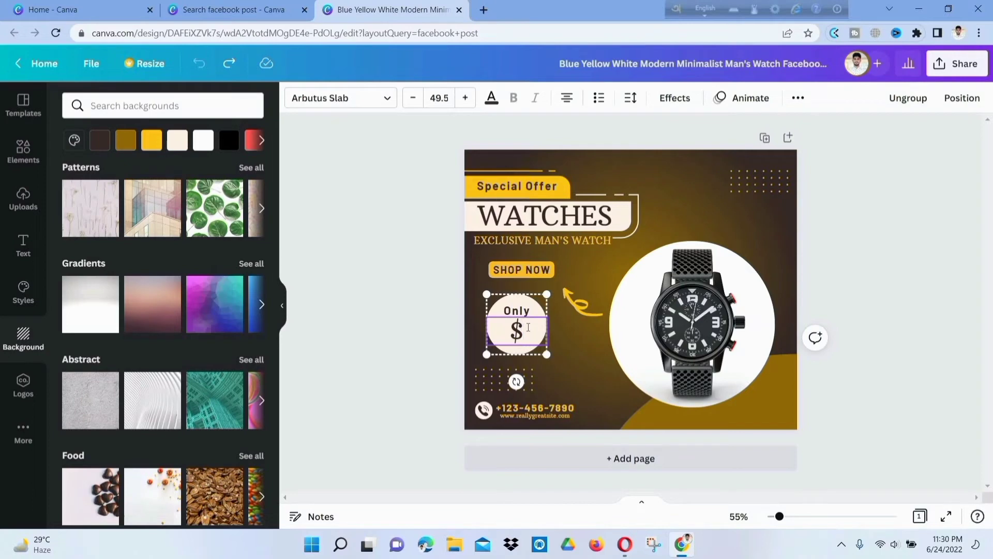
text(50)
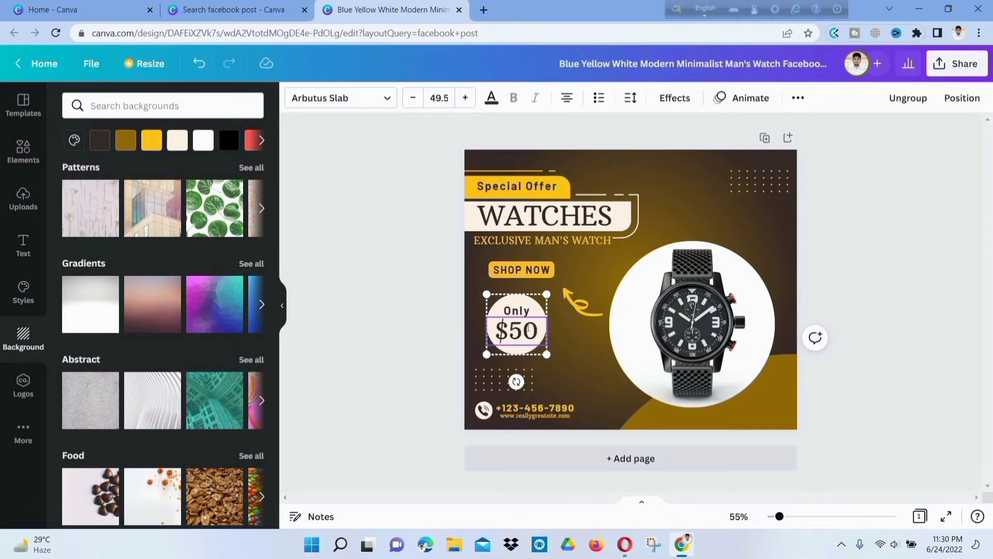
click(469, 321)
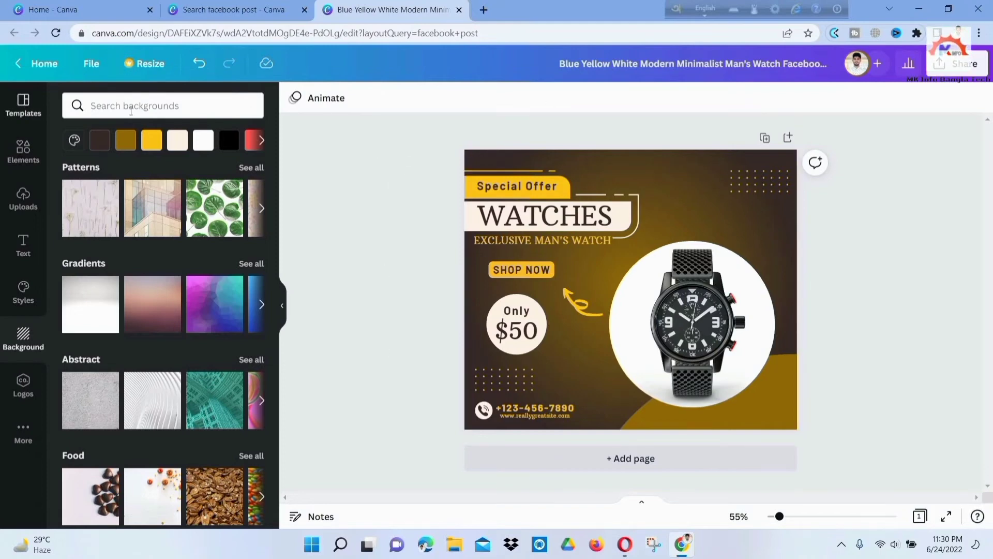
- Browse the Facebook post templates in the Templates sidebar beside the finished design
click(24, 104)
scroll(155, 311, down, 5)
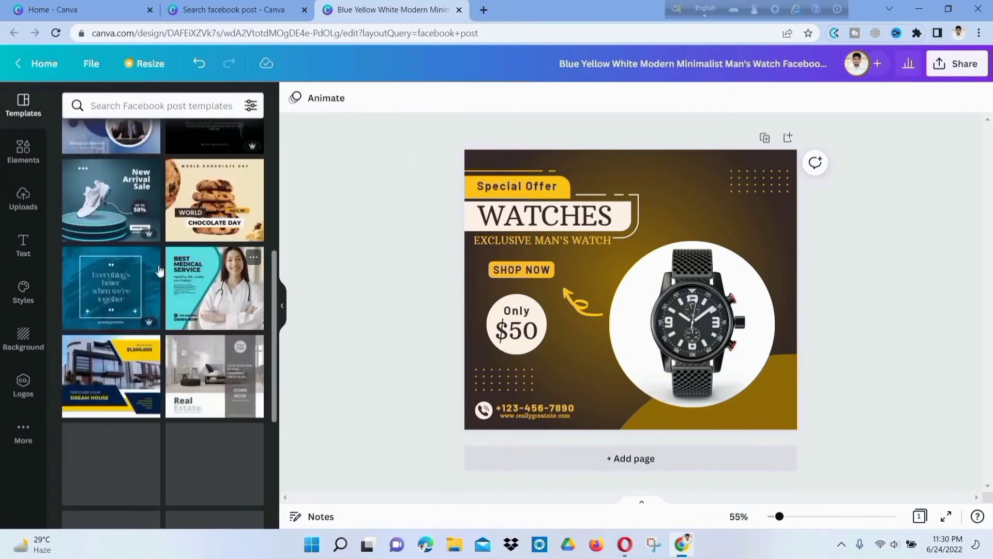
scroll(160, 270, up, 3)
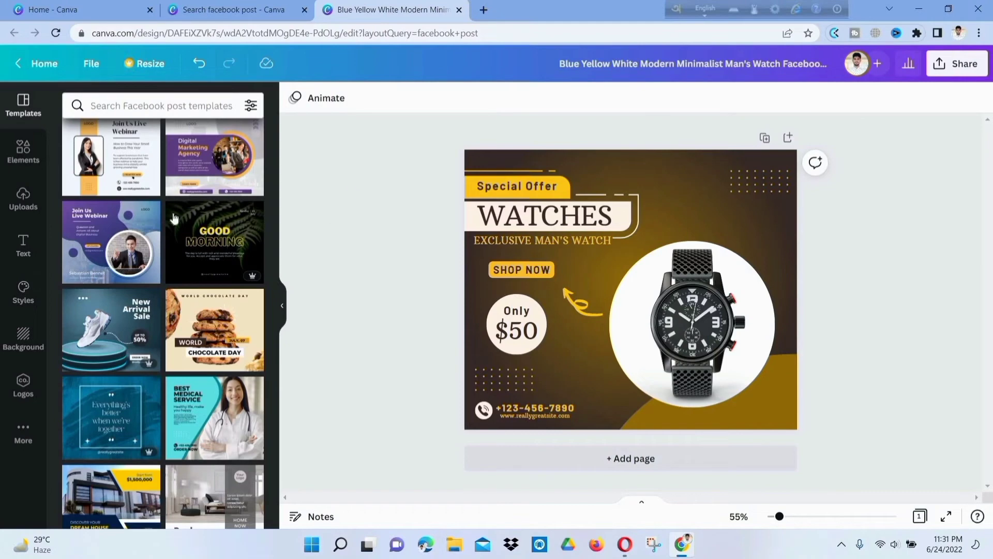
scroll(148, 210, up, 5)
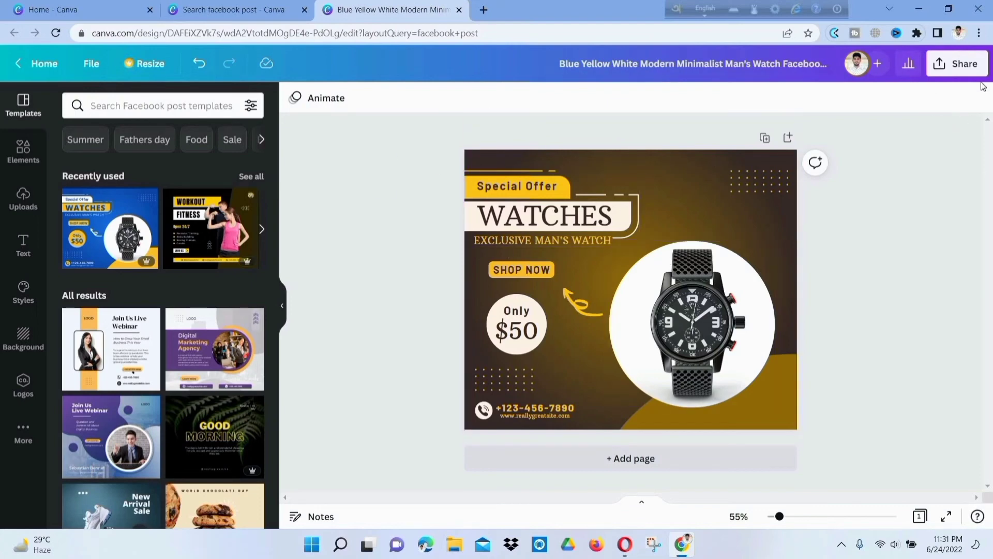
- Download the watch post as a JPG at 940 × 788 px, quality 80
click(971, 69)
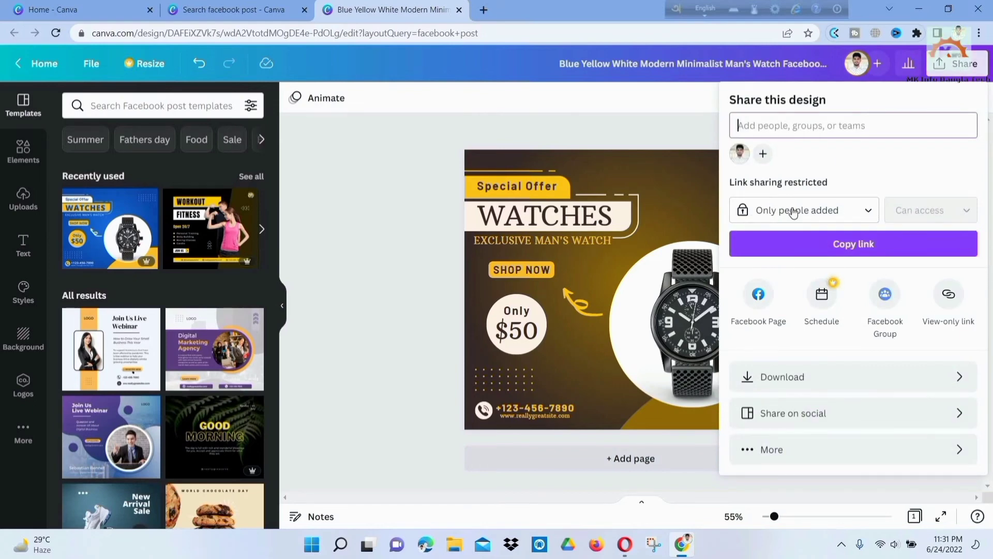
click(837, 381)
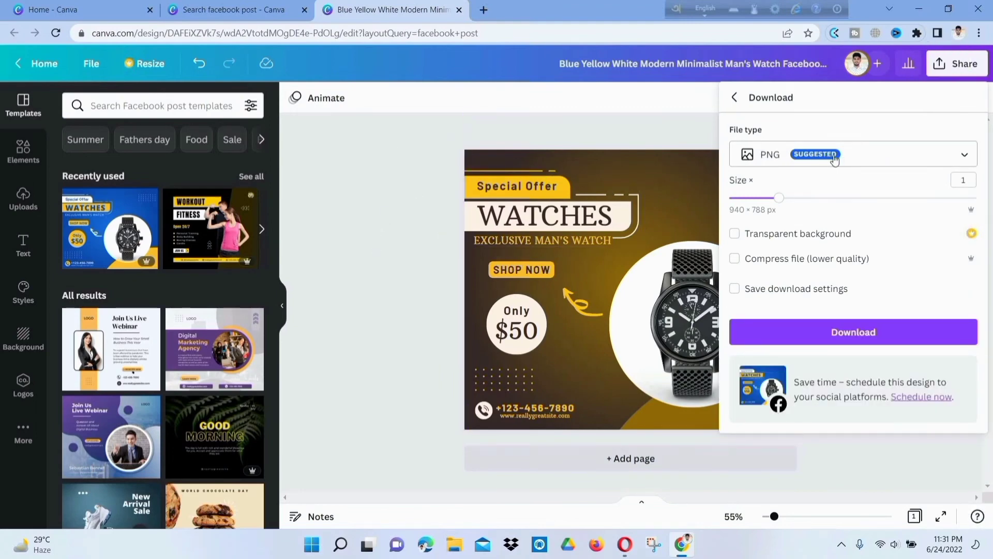
click(891, 161)
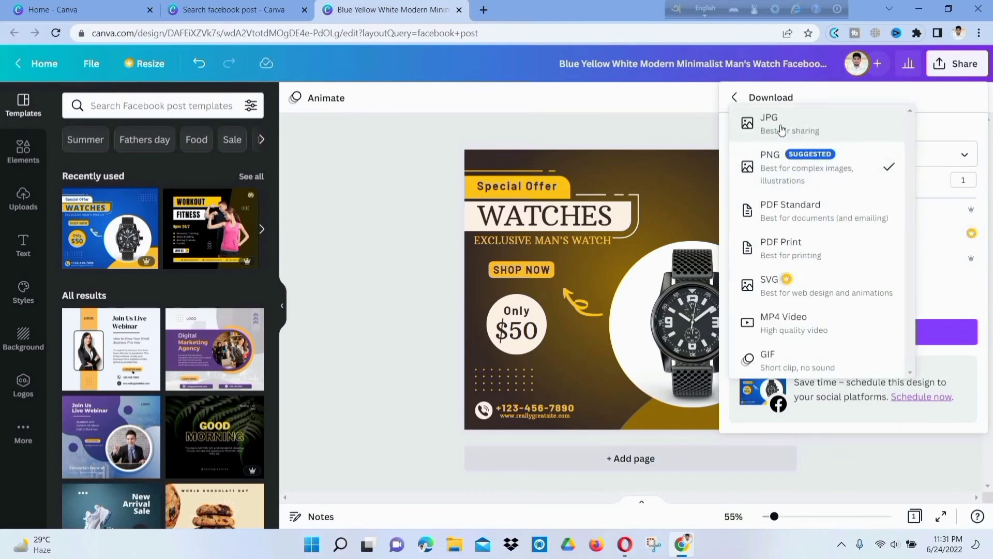
click(938, 159)
click(938, 158)
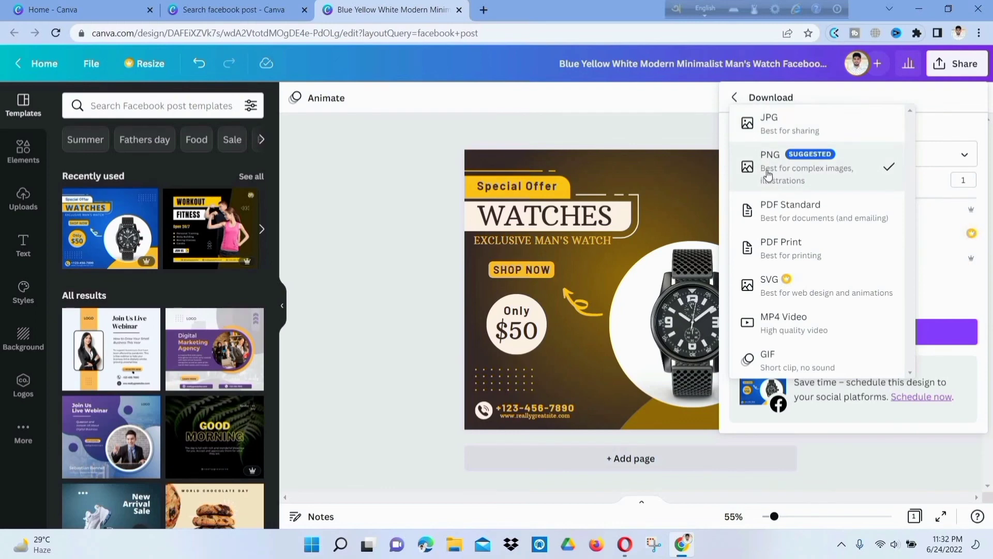
click(838, 124)
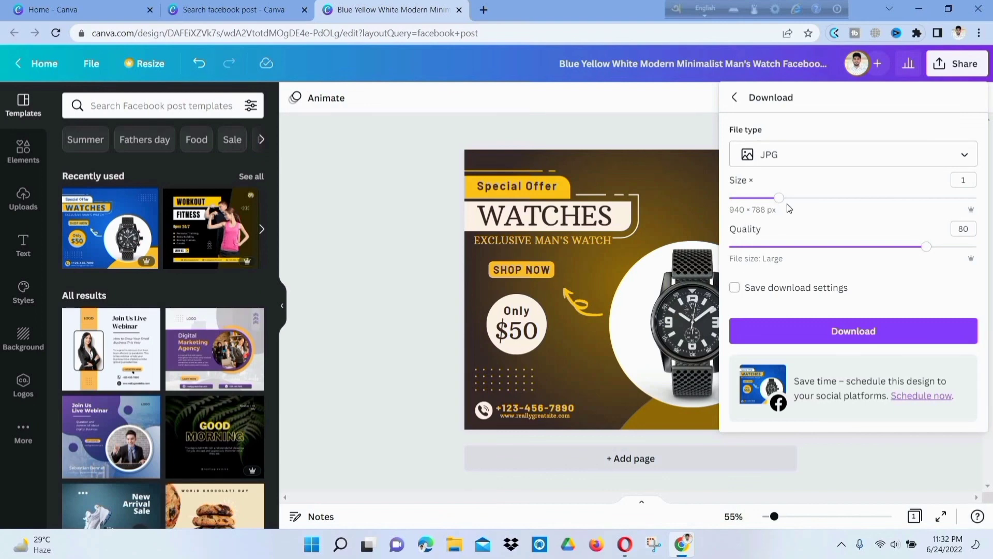
click(779, 341)
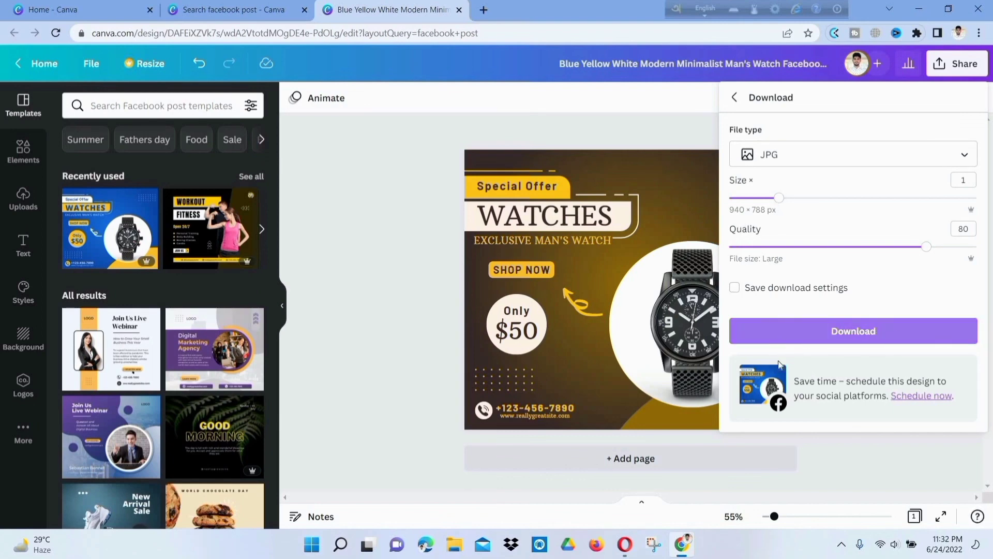